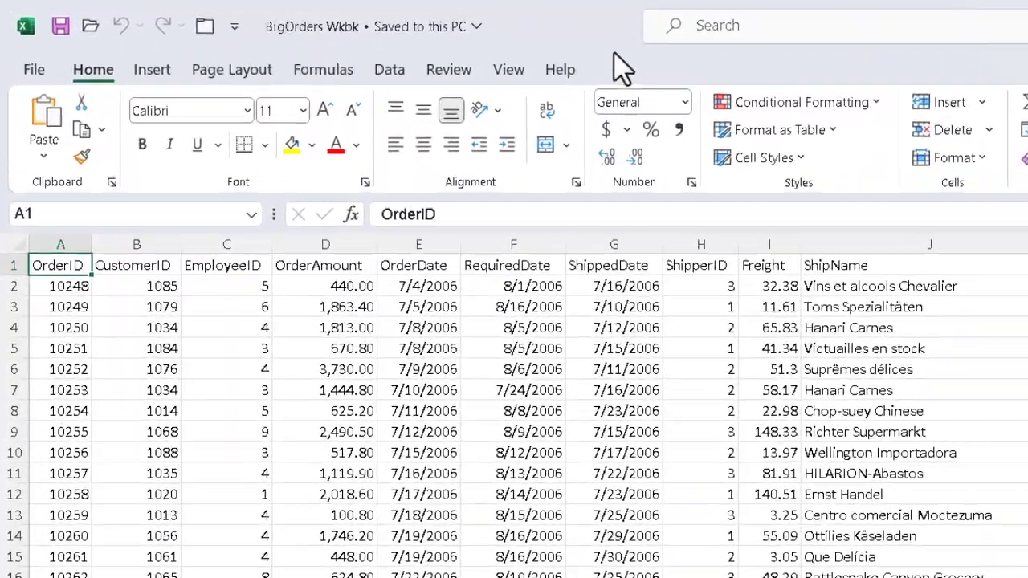
# Create a PivotTable from the range BigOrders!$A$1:$O$831 on a new worksheet.
pyautogui.click(158, 75)
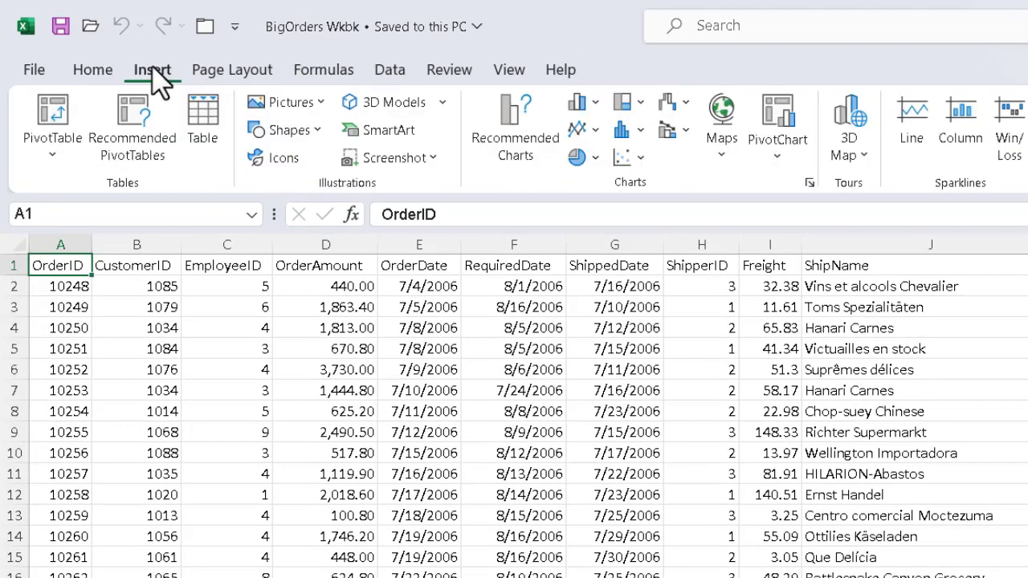
pyautogui.click(56, 112)
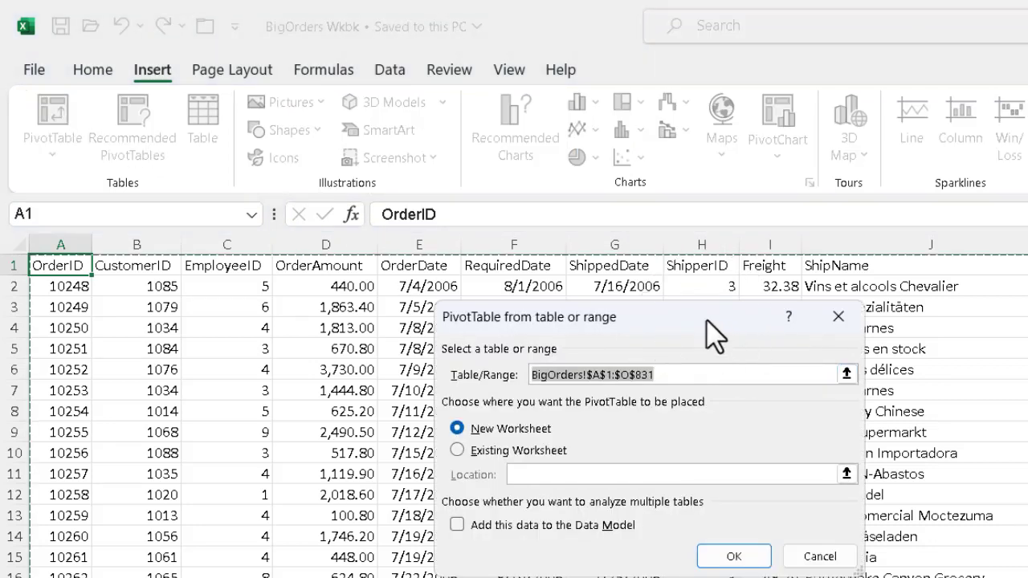
pyautogui.click(733, 556)
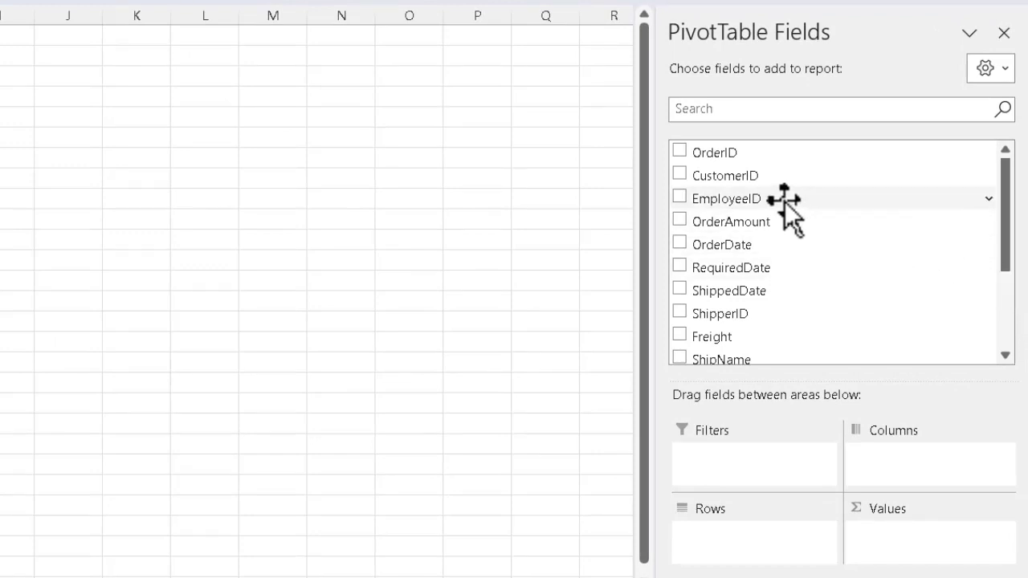
# Lay out the PivotTable with EmployeeID as columns, the sum of OrderAmount as values and ShipCountry as rows.
pyautogui.moveTo(783, 201); pyautogui.dragTo(924, 470)
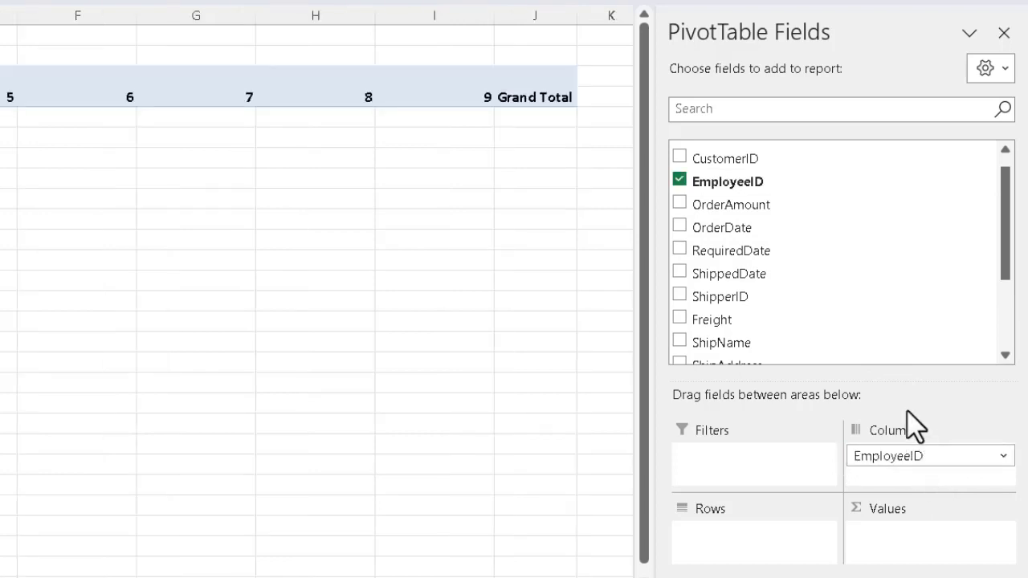
pyautogui.click(759, 207)
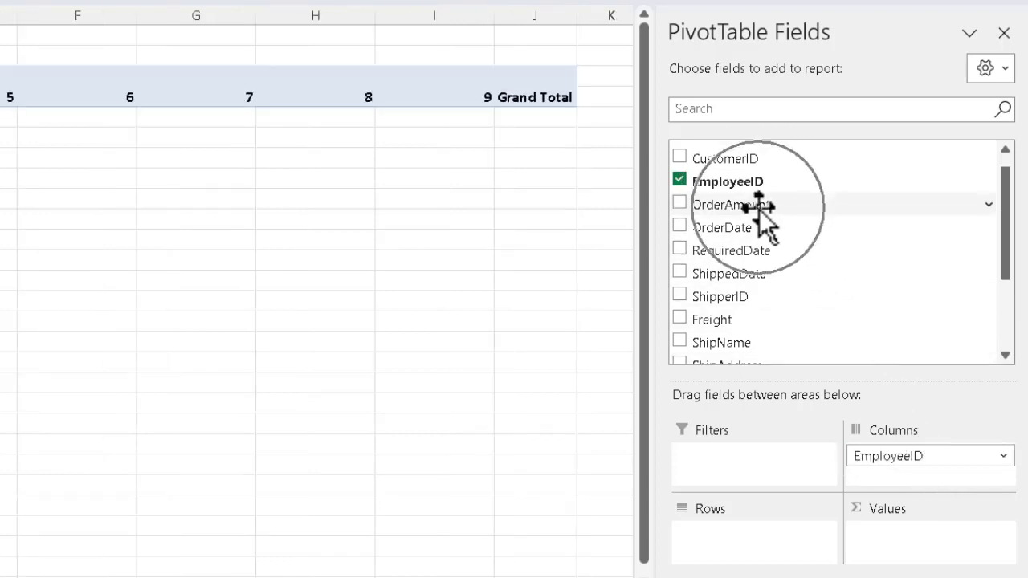
pyautogui.moveTo(759, 207); pyautogui.dragTo(904, 534)
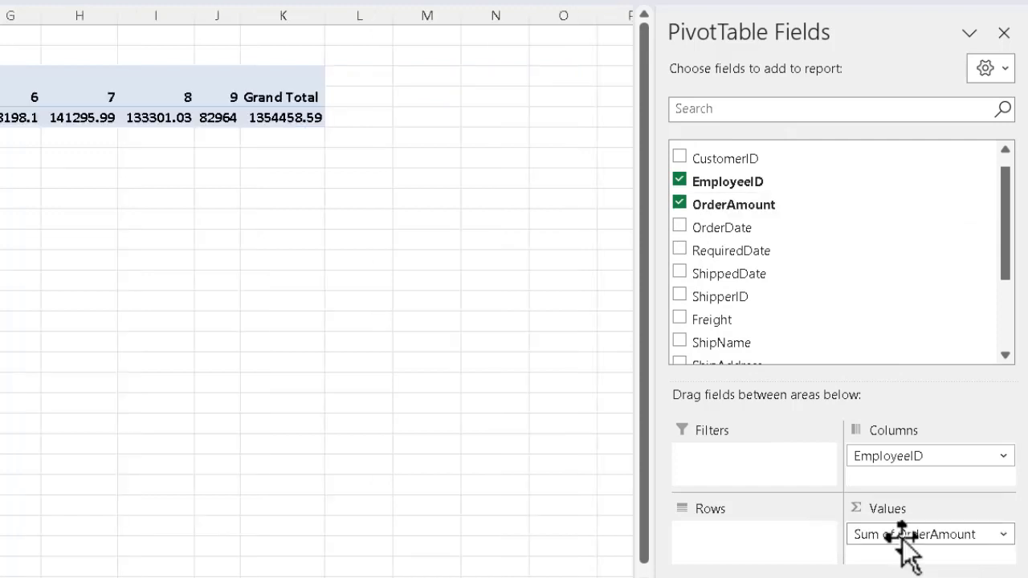
pyautogui.click(1010, 341)
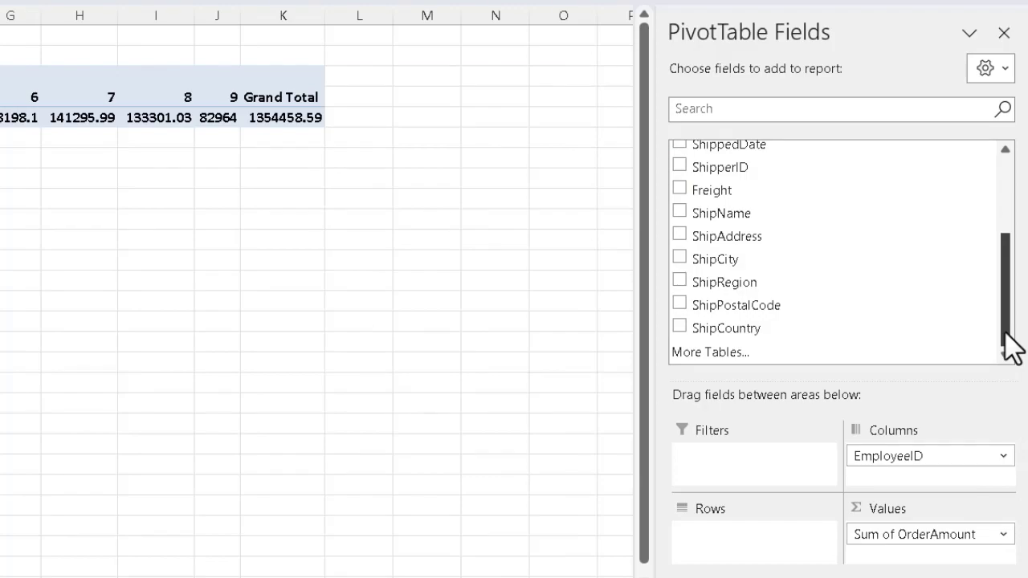
pyautogui.moveTo(757, 330); pyautogui.dragTo(758, 534)
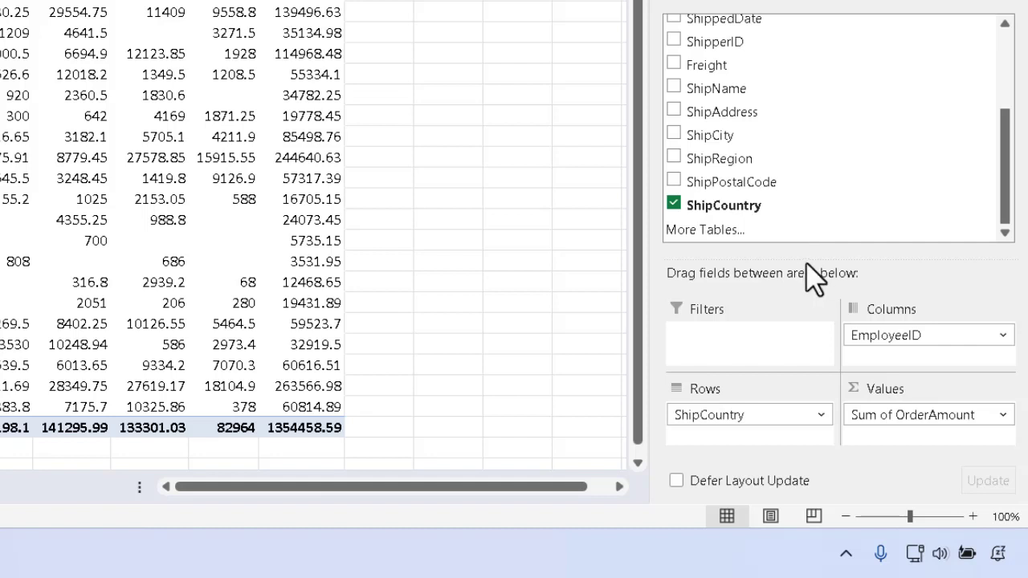
# Enlarge the field layout areas and add OrderDate to the rows below ShipCountry.
pyautogui.moveTo(812, 254); pyautogui.dragTo(814, 188)
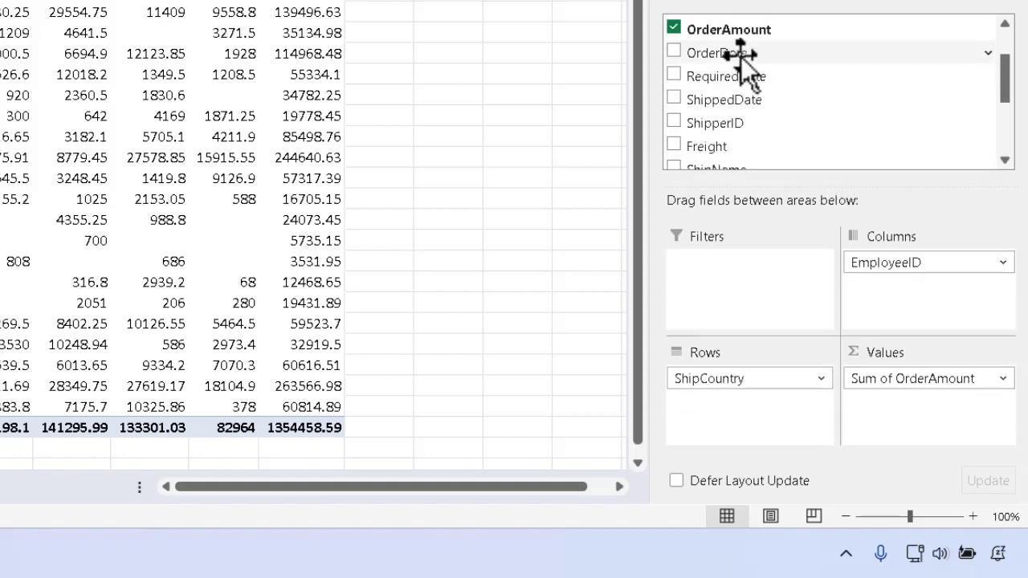
pyautogui.moveTo(739, 55); pyautogui.dragTo(793, 472)
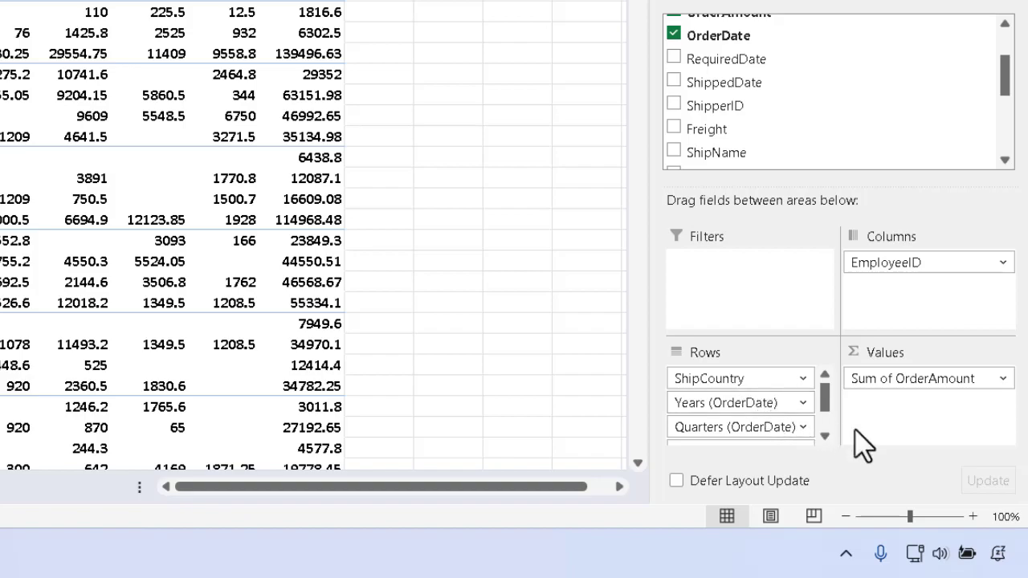
pyautogui.moveTo(821, 393); pyautogui.dragTo(823, 410)
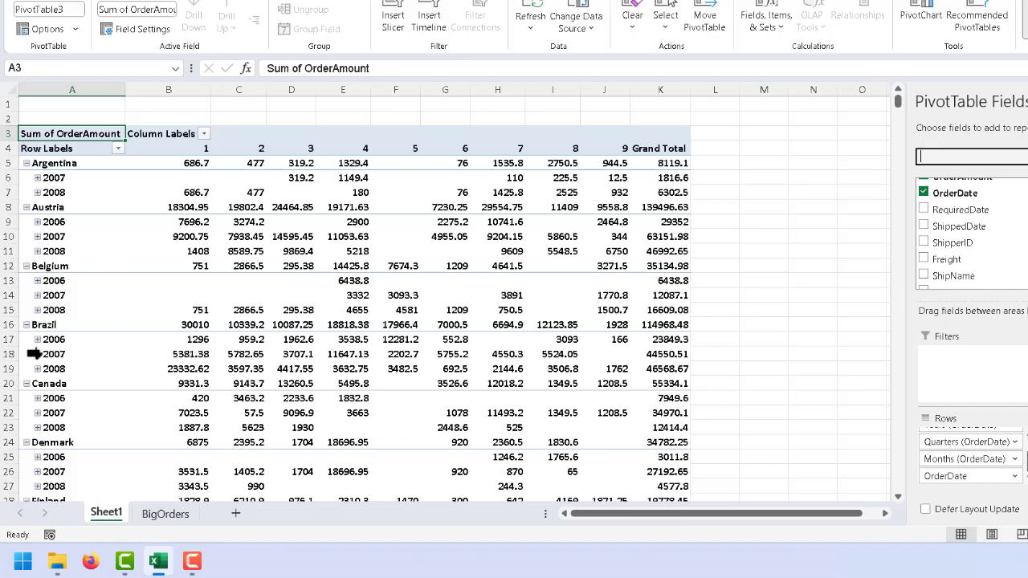
# Expand the 2007 row group down through Austria's Qtr3 and Aug to view the order amounts by date.
pyautogui.click(36, 353)
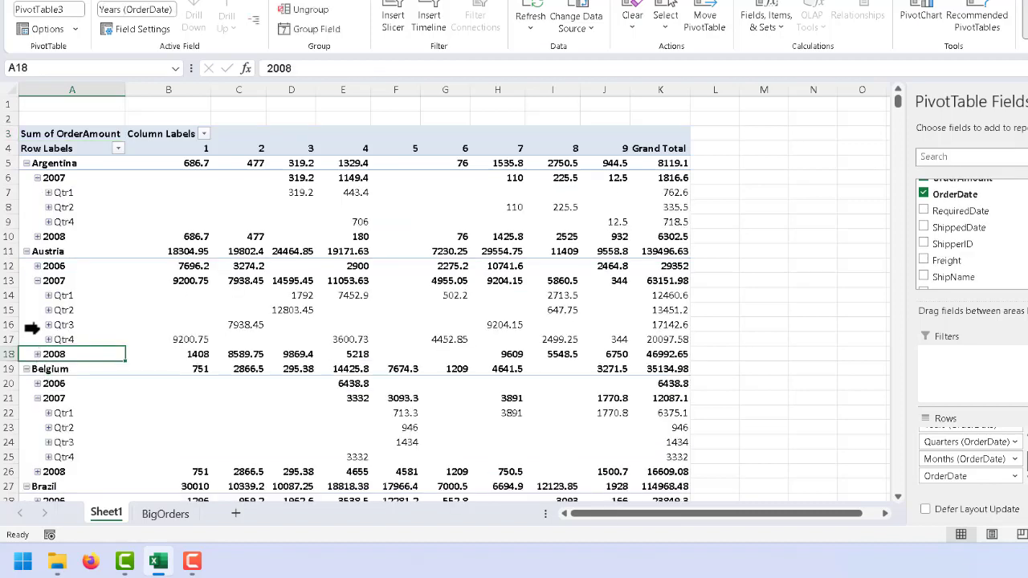
pyautogui.click(48, 325)
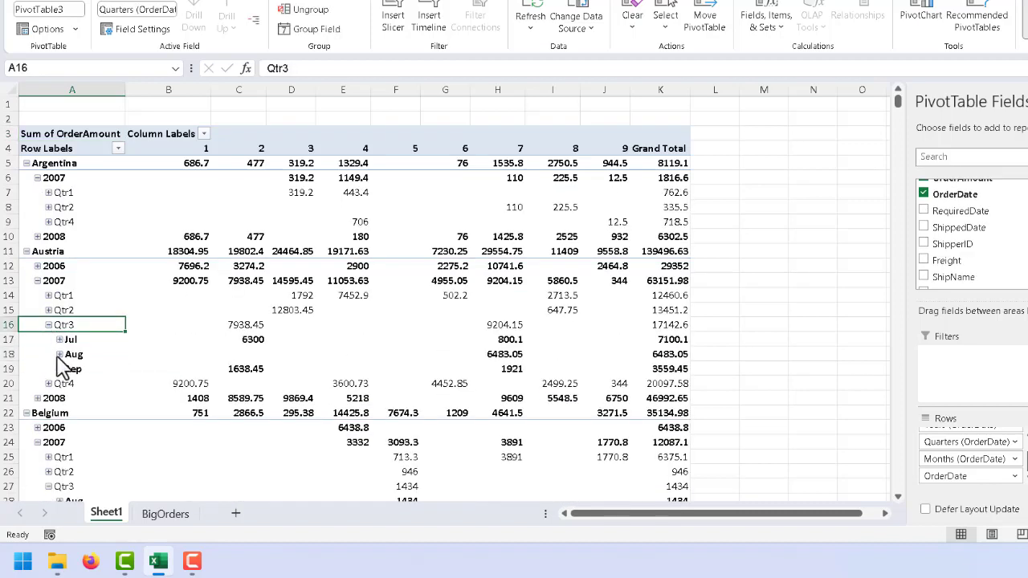
pyautogui.click(58, 355)
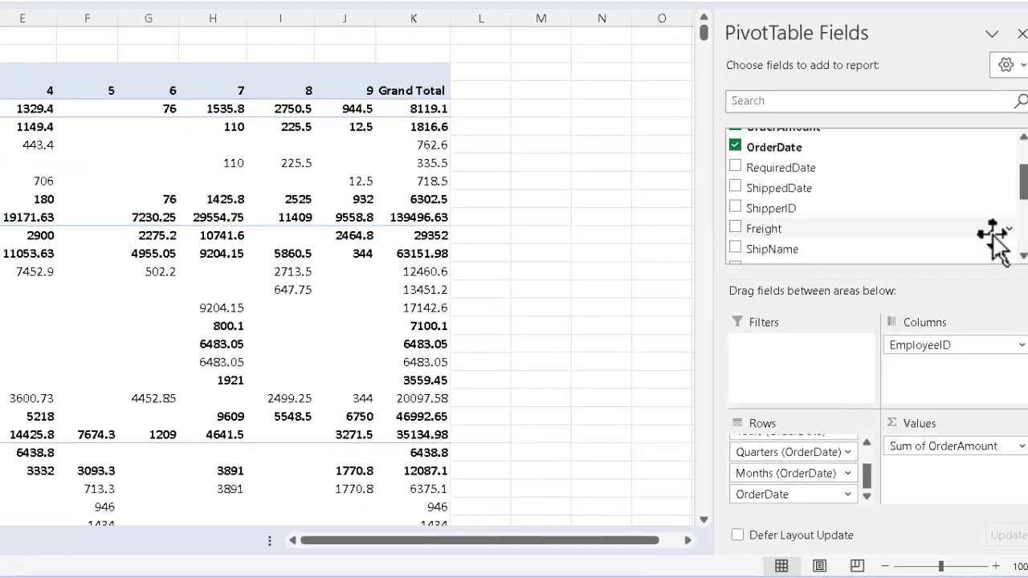
# Remove the Years, Quarters and Months groupings and the OrderDate field itself from the PivotTable.
pyautogui.click(1024, 237)
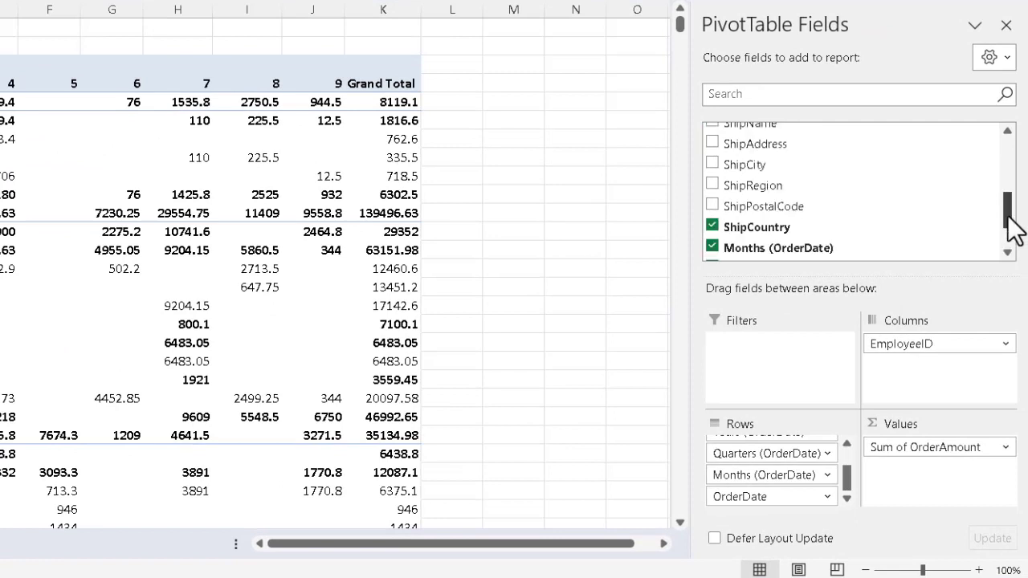
pyautogui.scroll(-2, 1010, 219)
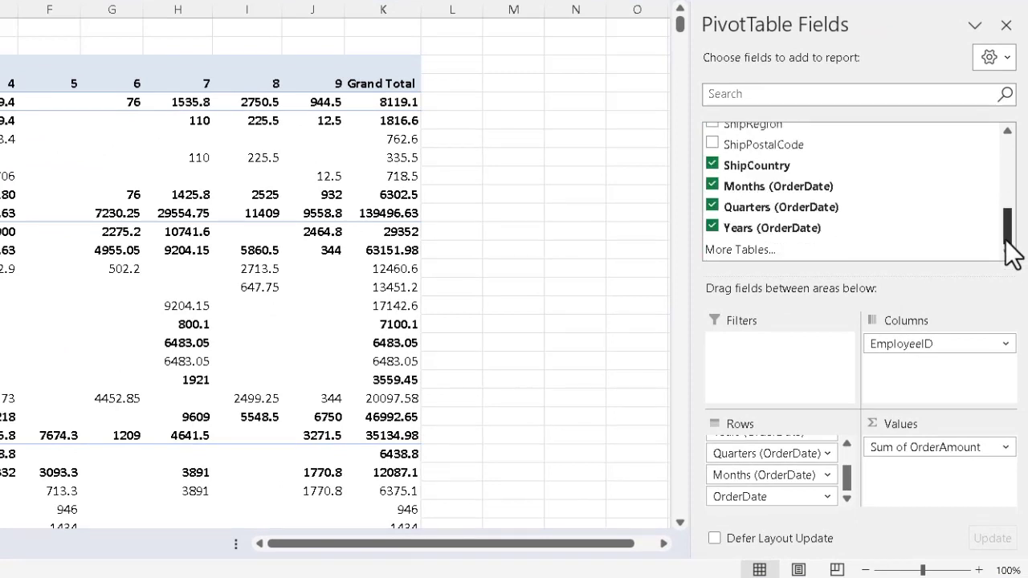
pyautogui.click(711, 227)
pyautogui.click(712, 207)
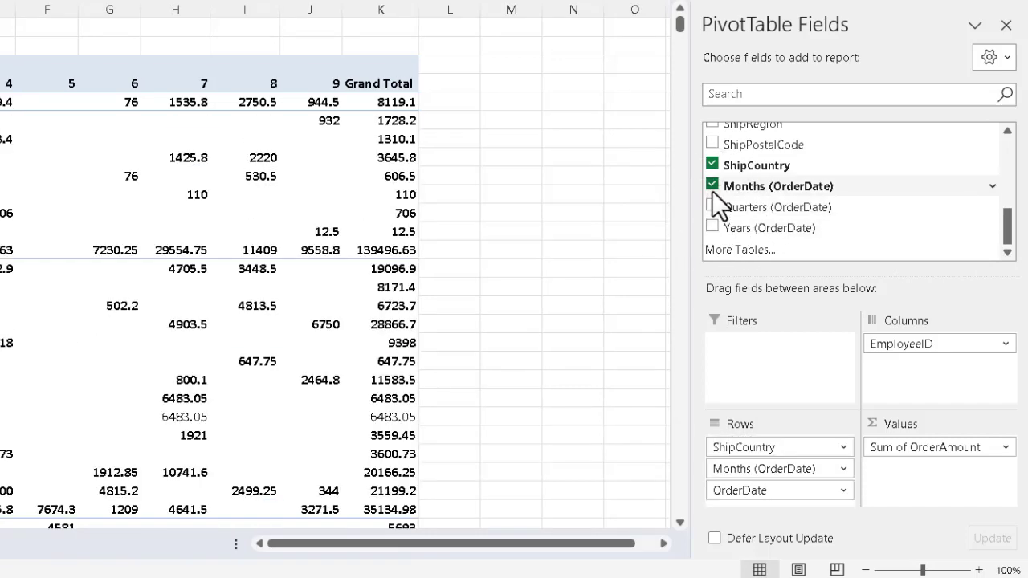
pyautogui.click(712, 186)
pyautogui.scroll(4, 1013, 187)
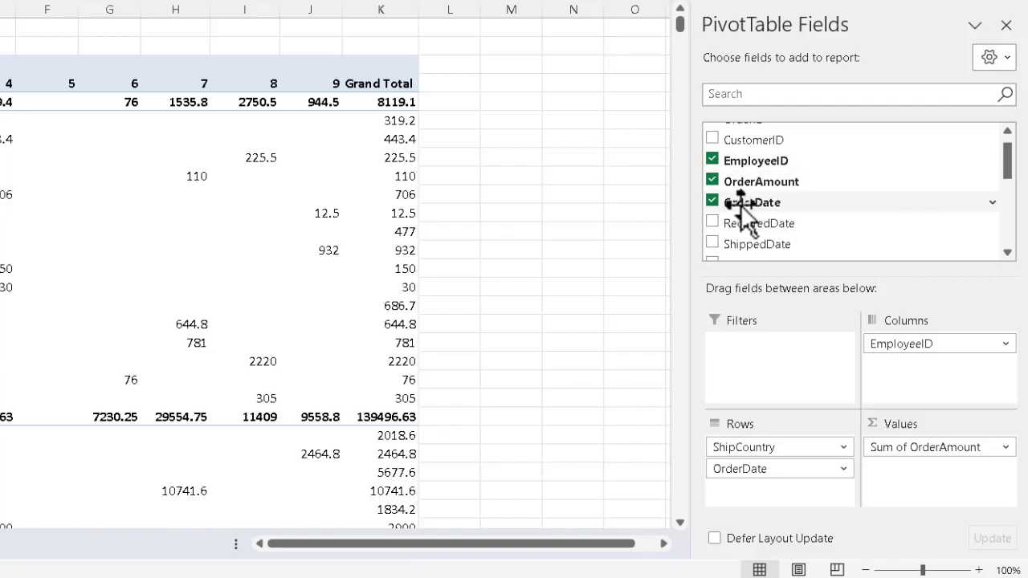
pyautogui.click(712, 202)
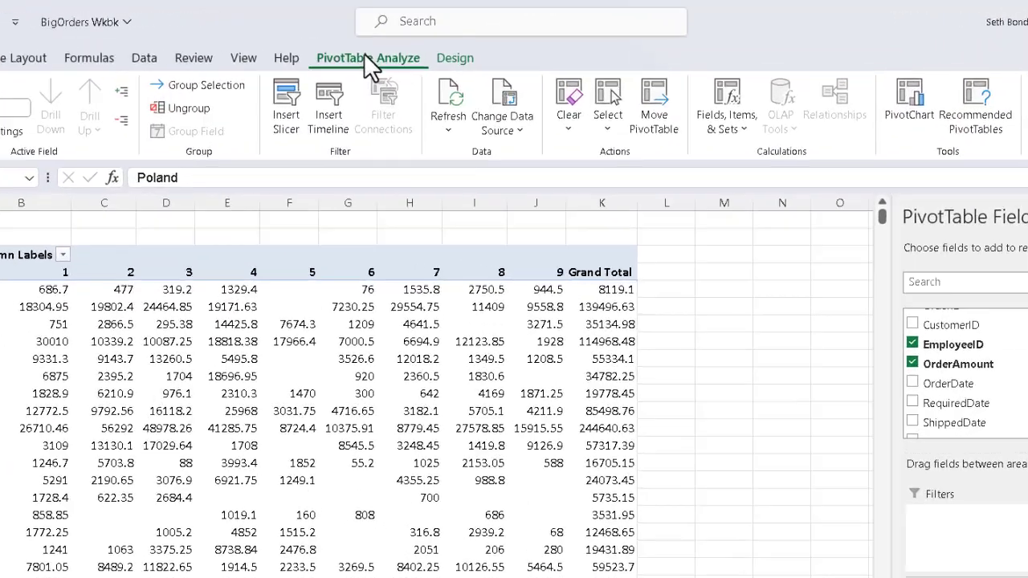
# Insert a timeline for the OrderDate field of the PivotTable.
pyautogui.press('ctrl')
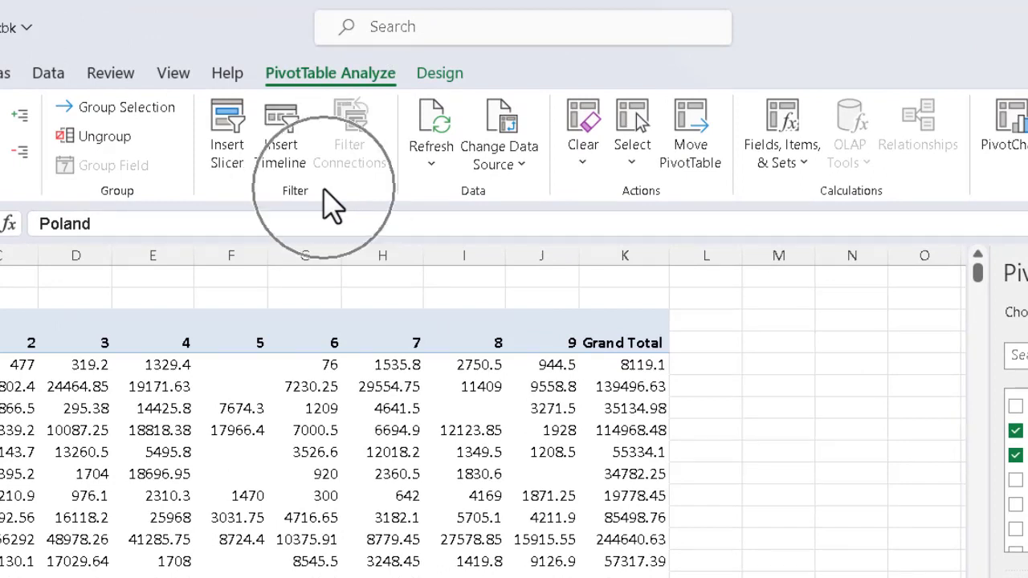
pyautogui.press('ctrl')
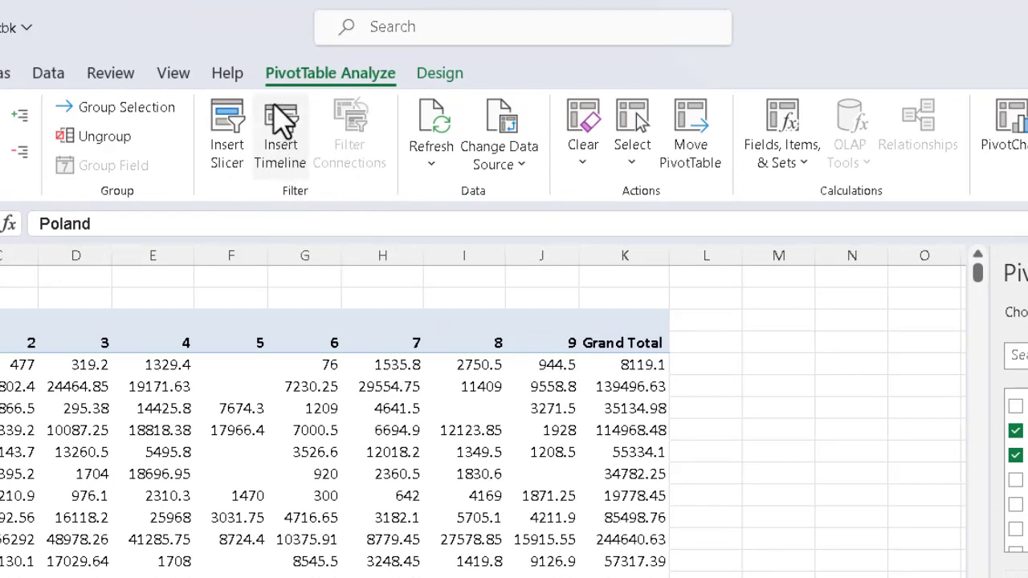
pyautogui.press('ctrl')
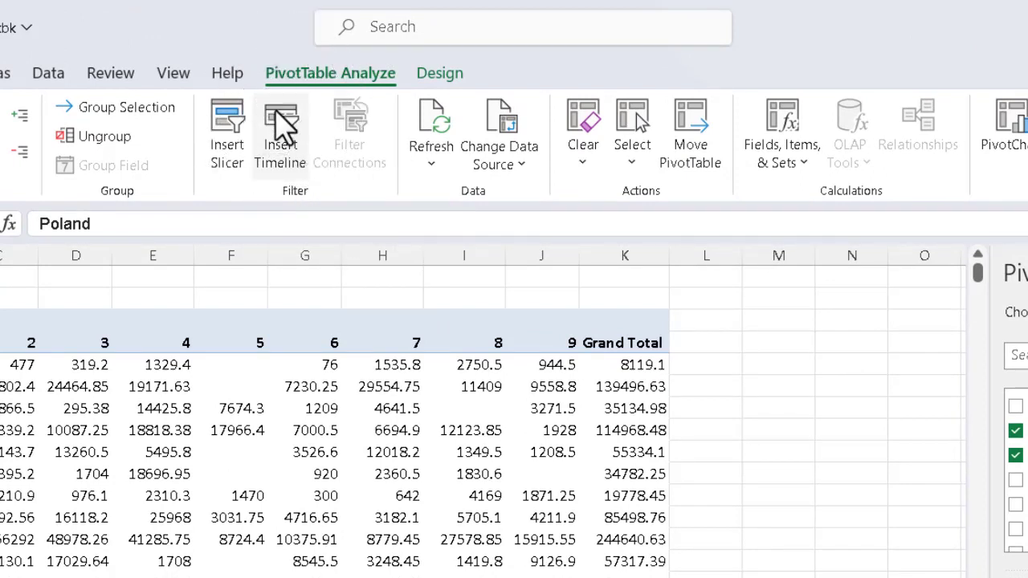
pyautogui.click(283, 122)
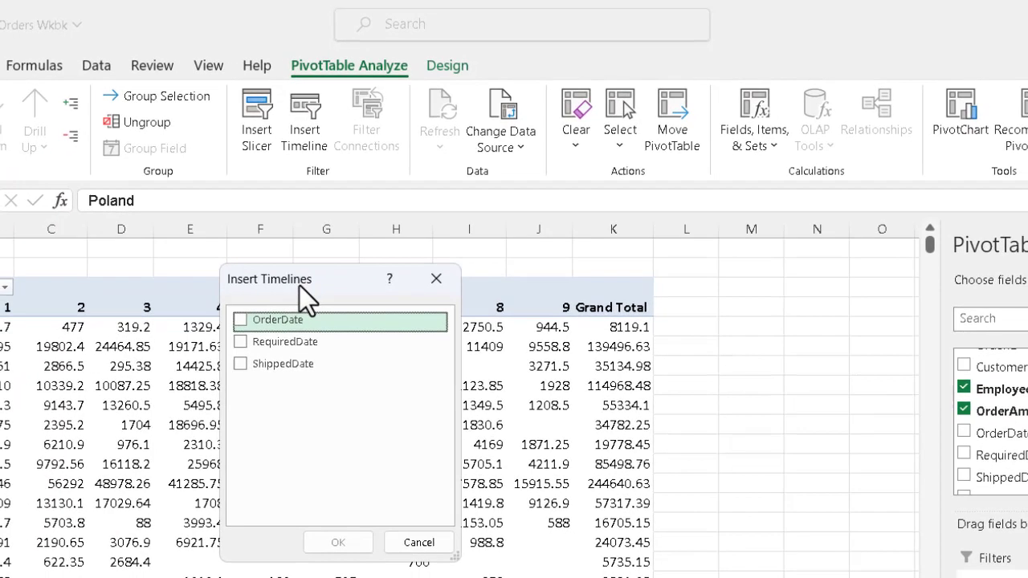
pyautogui.moveTo(281, 305); pyautogui.dragTo(446, 338)
pyautogui.moveTo(448, 292); pyautogui.dragTo(669, 303)
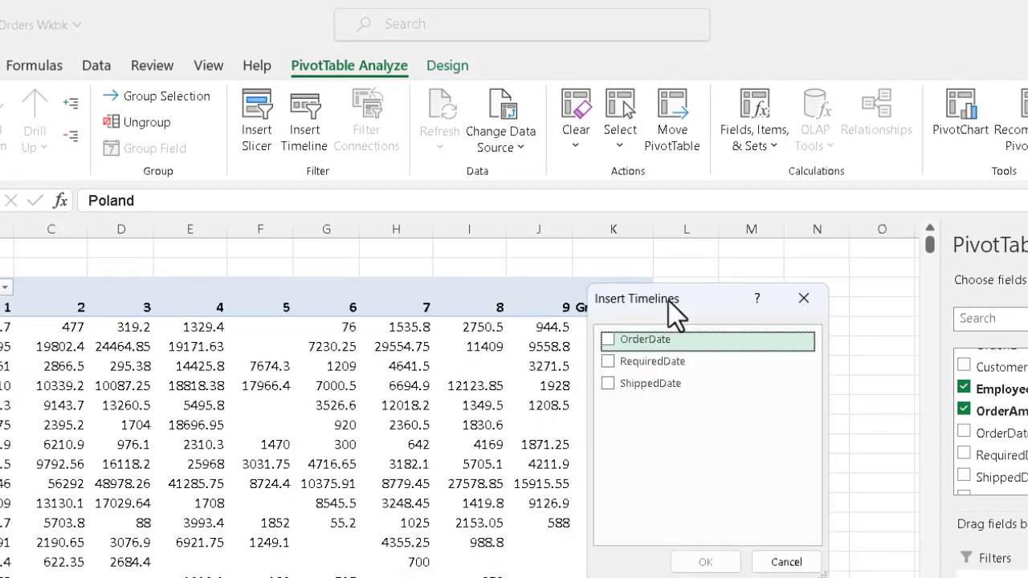
pyautogui.click(608, 340)
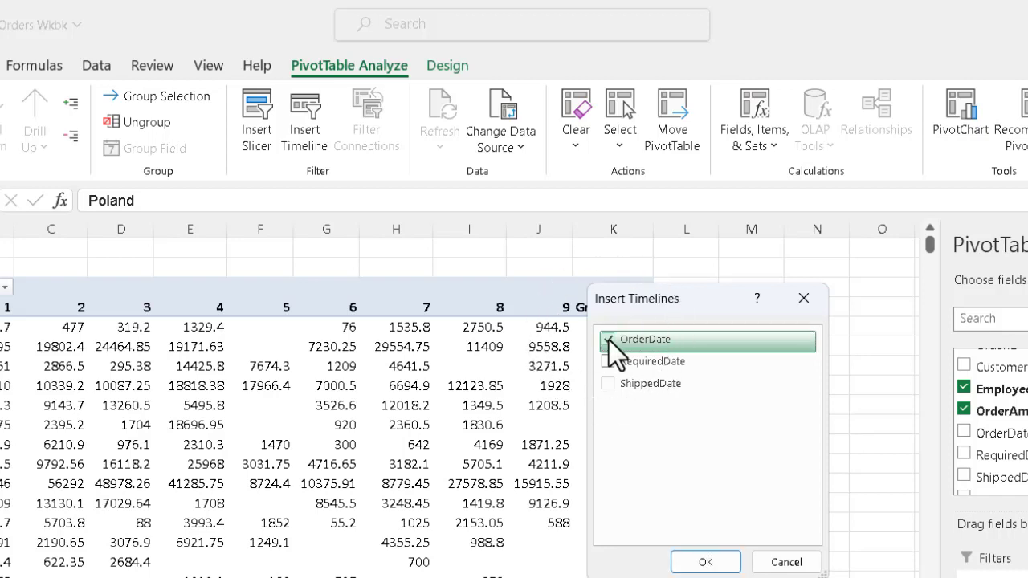
pyautogui.click(705, 562)
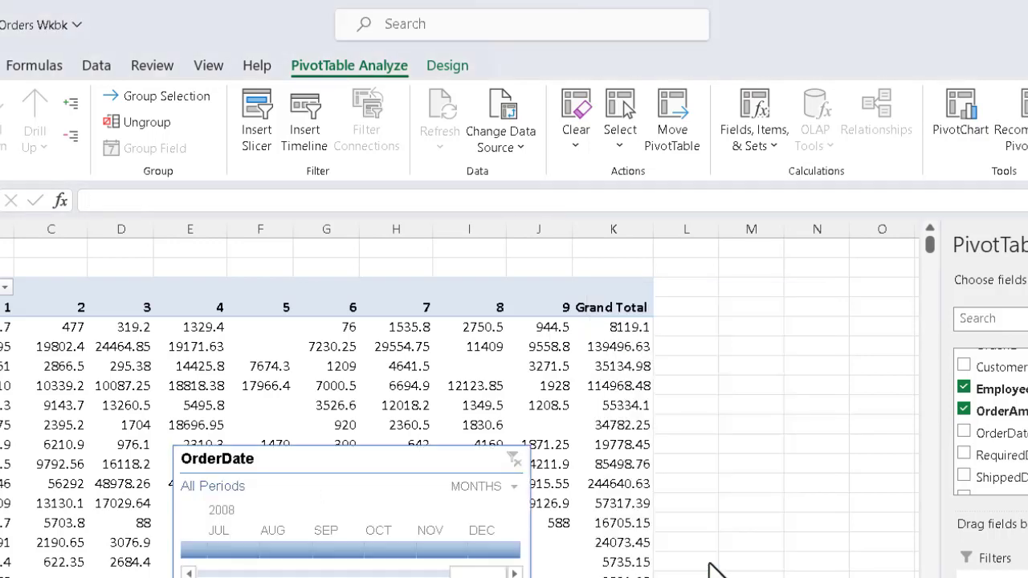
# Move the OrderDate timeline beside the PivotTable and enlarge it to about 1.64" high and 5.11" wide.
pyautogui.moveTo(433, 462); pyautogui.dragTo(945, 298)
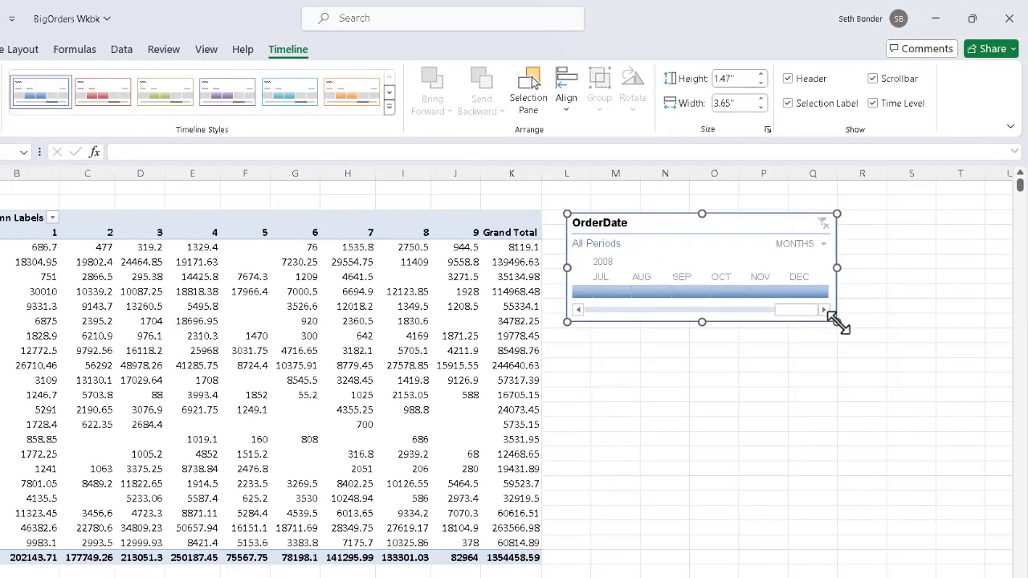
pyautogui.moveTo(839, 324); pyautogui.dragTo(943, 334)
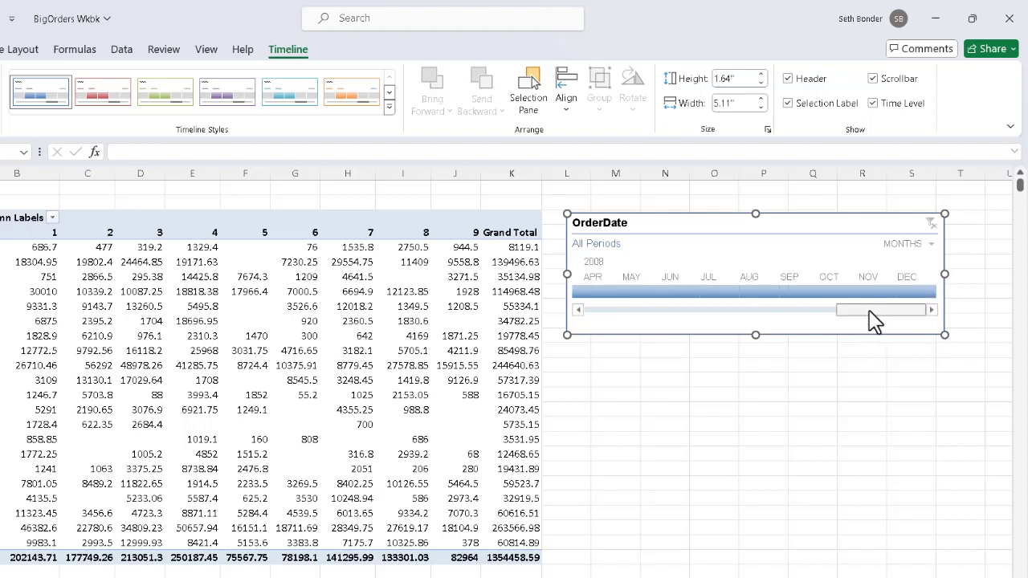
# Filter the PivotTable to November 2006 with the OrderDate timeline.
pyautogui.moveTo(869, 312); pyautogui.dragTo(680, 309)
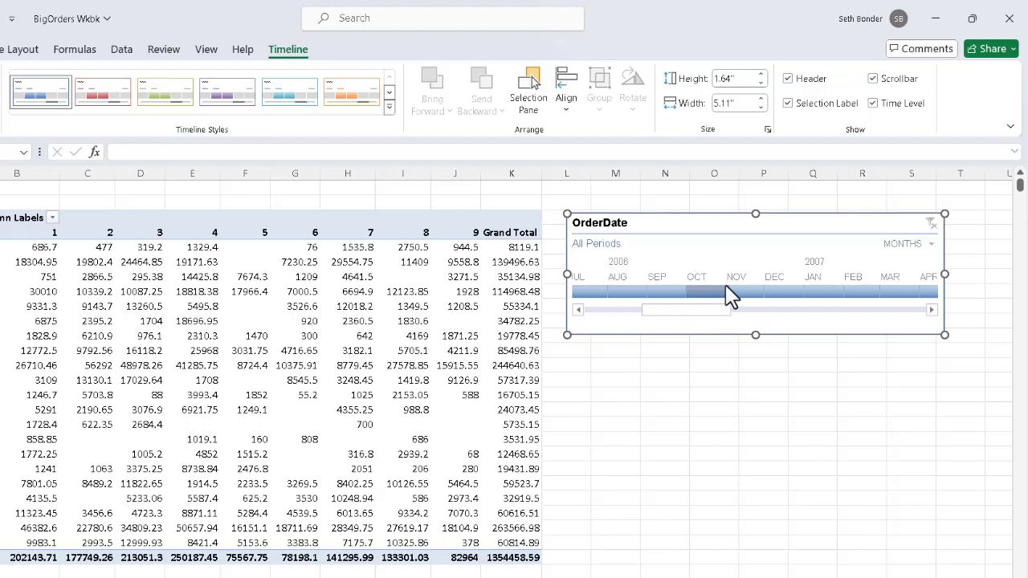
pyautogui.click(745, 291)
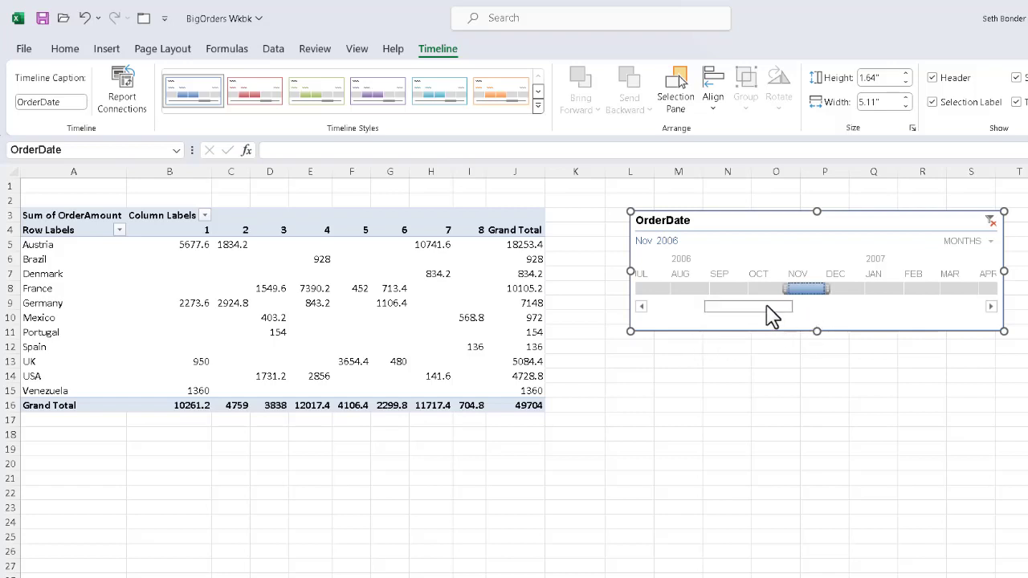
# Filter the PivotTable to September 2008 on the timeline, and switch the filter to April 2008.
pyautogui.moveTo(769, 314); pyautogui.dragTo(799, 315)
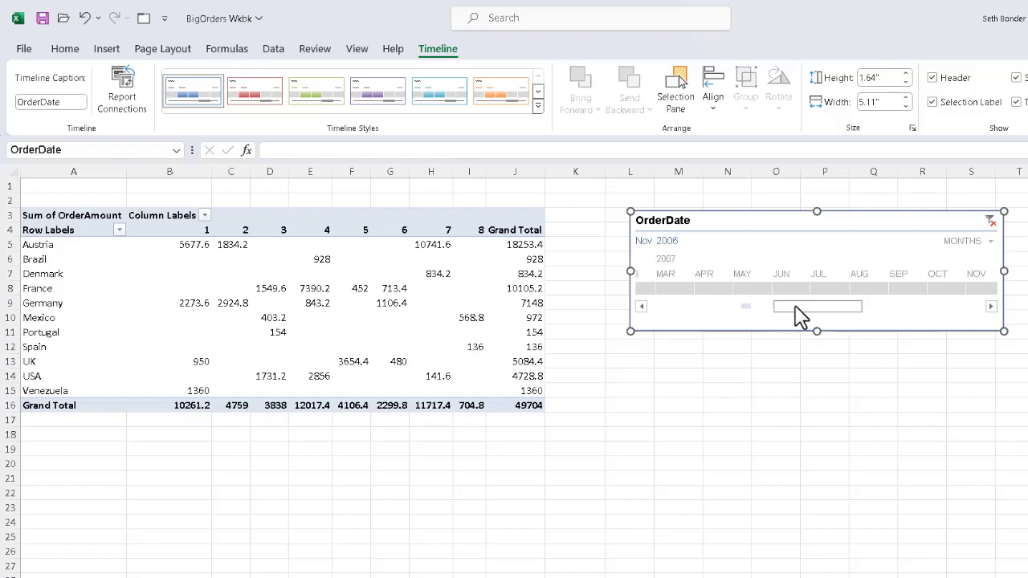
pyautogui.click(881, 311)
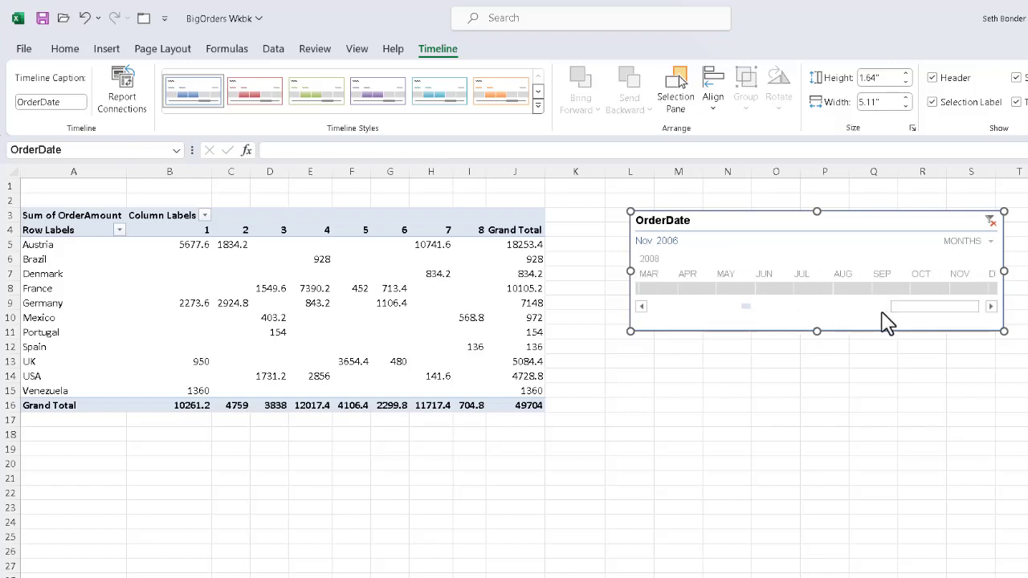
pyautogui.click(890, 291)
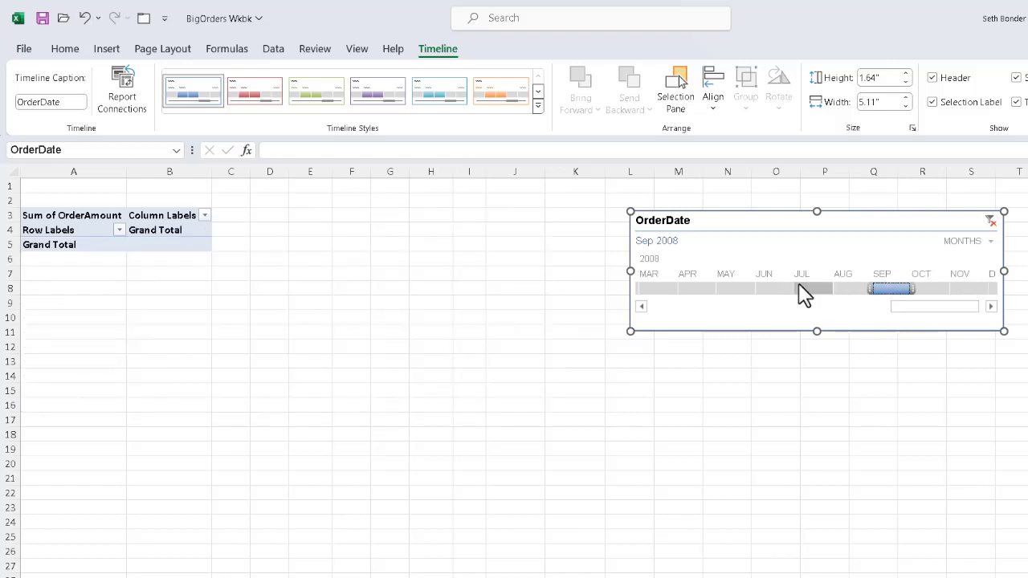
pyautogui.click(712, 297)
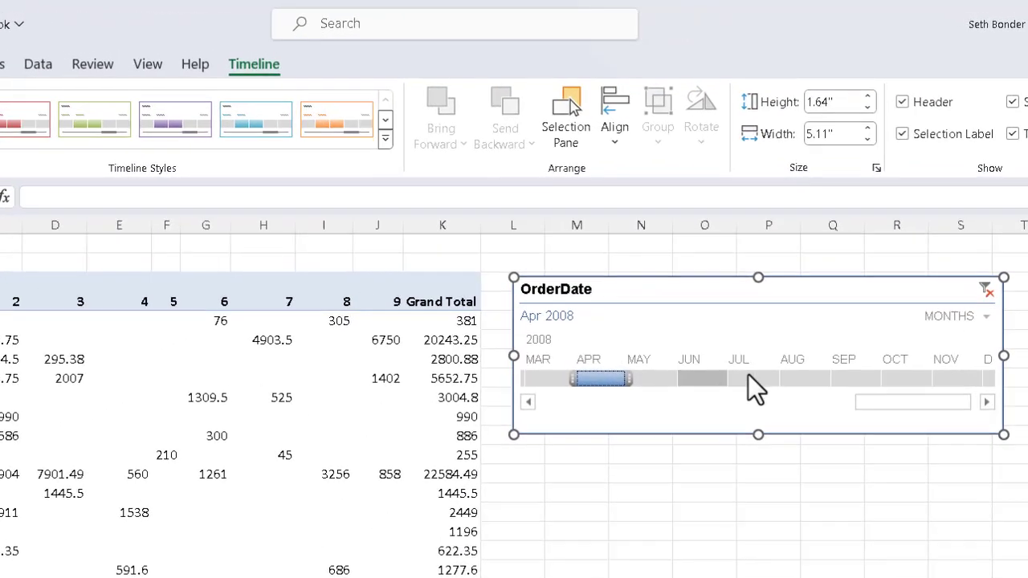
# Switch the OrderDate timeline's time level to years, to quarters, and back to months.
pyautogui.click(962, 315)
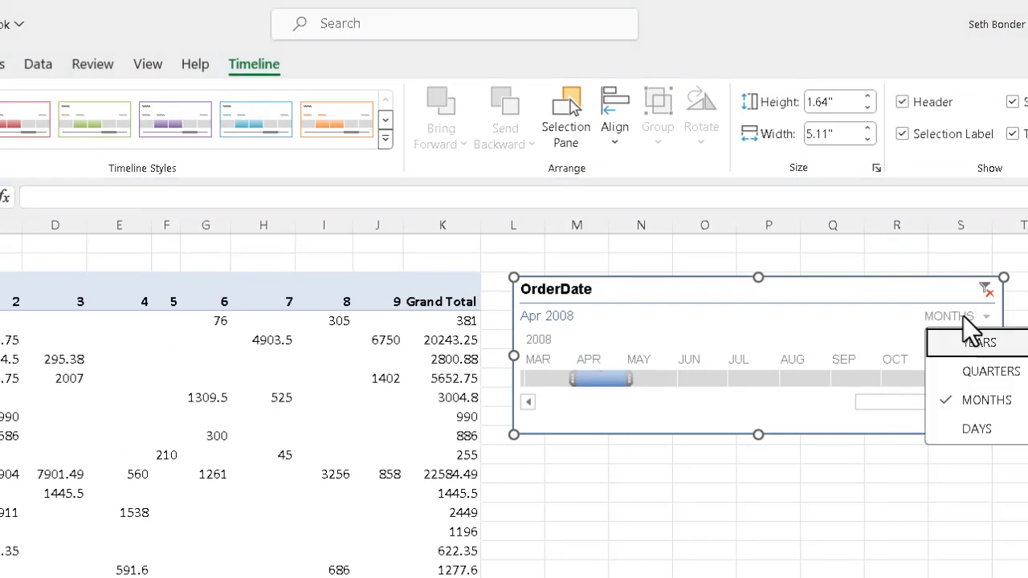
pyautogui.click(966, 346)
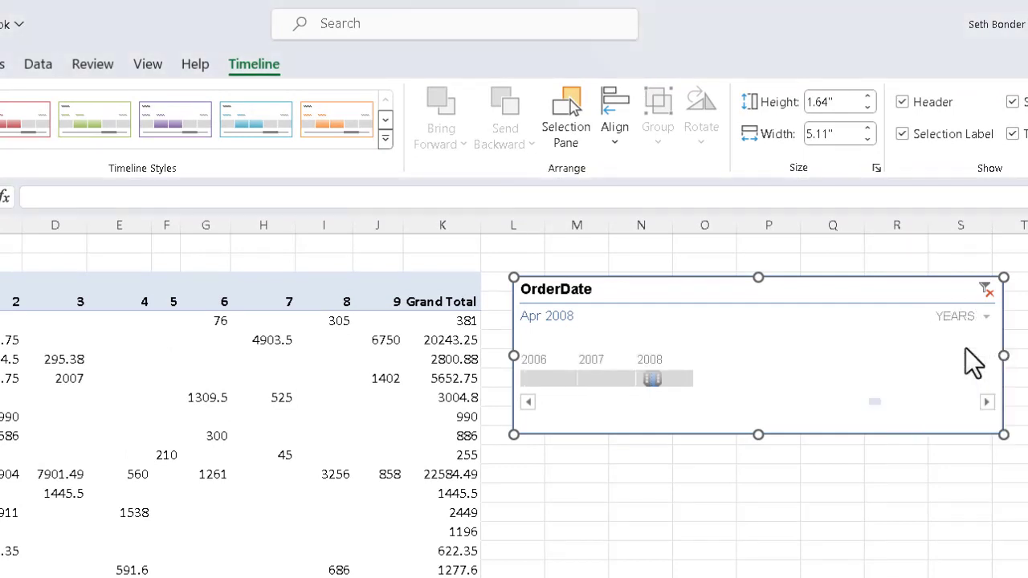
pyautogui.click(960, 321)
pyautogui.click(981, 371)
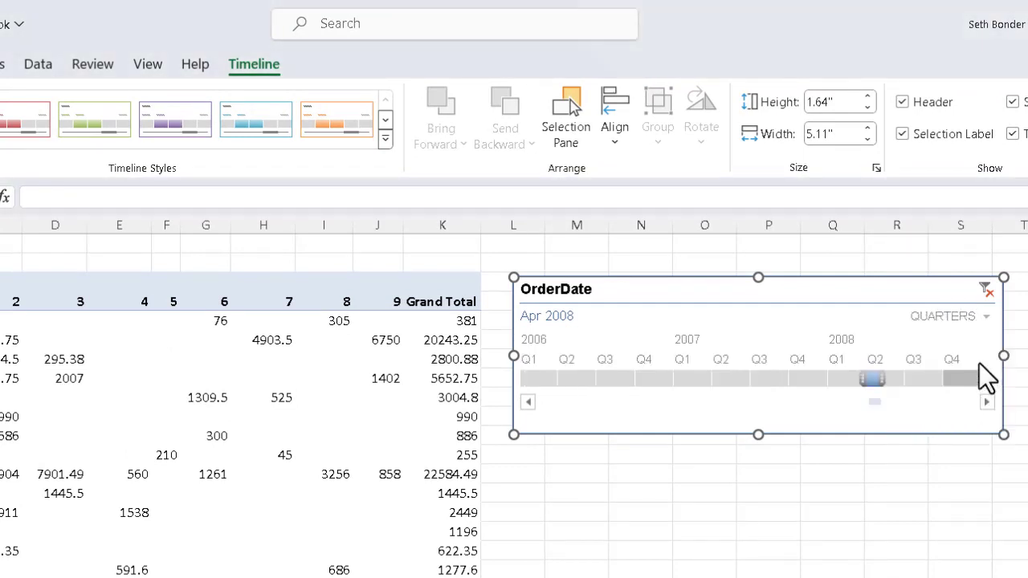
pyautogui.click(963, 321)
pyautogui.click(974, 402)
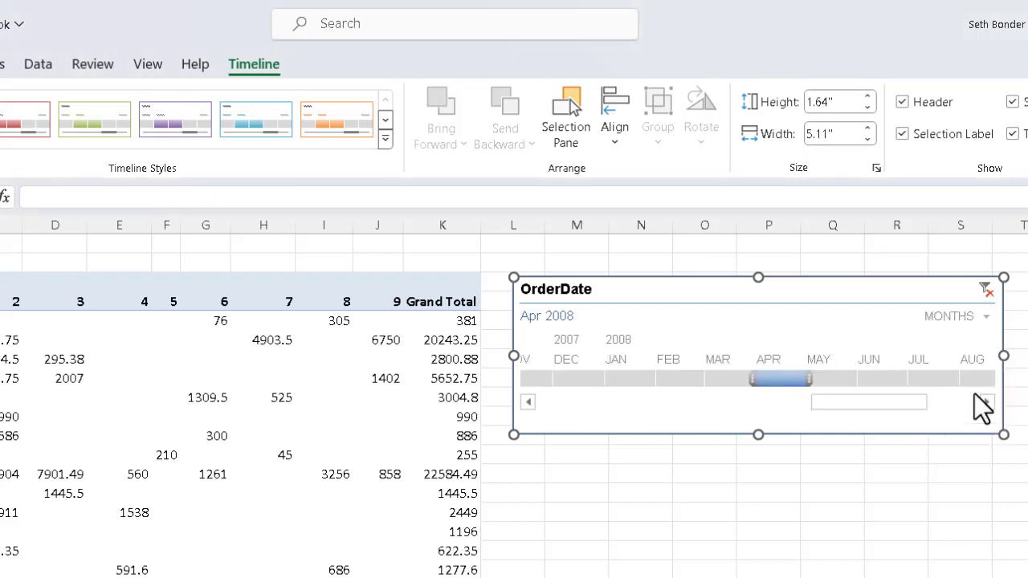
# Set the timeline's time level to days and filter the PivotTable to March 30, 2008.
pyautogui.click(952, 317)
pyautogui.click(981, 430)
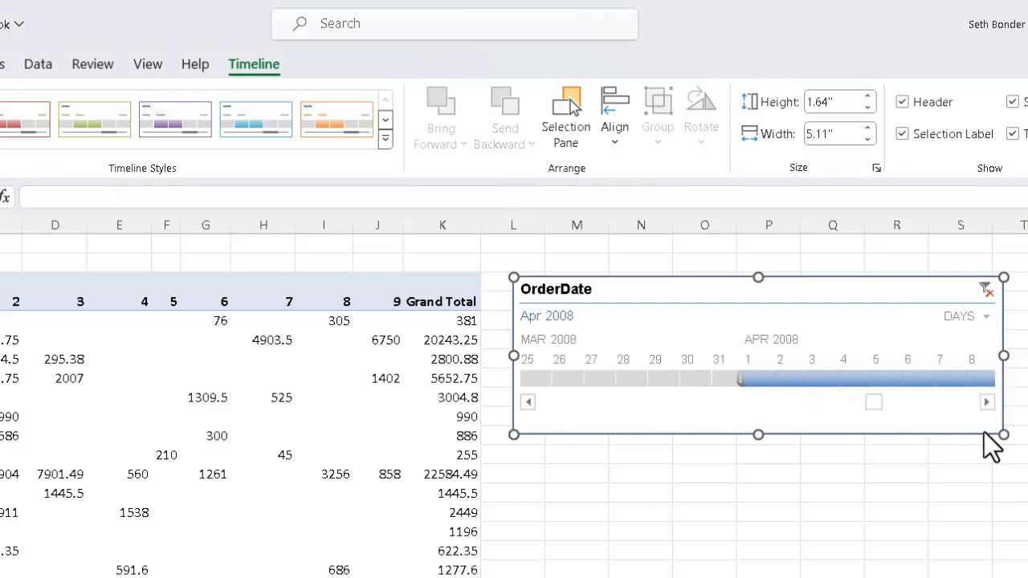
pyautogui.click(696, 377)
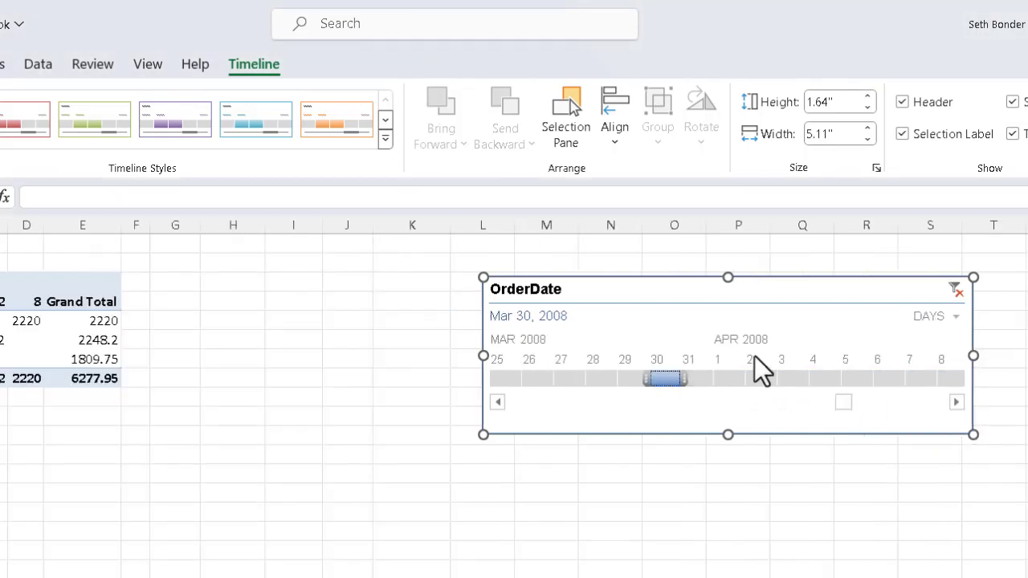
# Return the timeline to the months level and filter the PivotTable to February 2008.
pyautogui.click(923, 322)
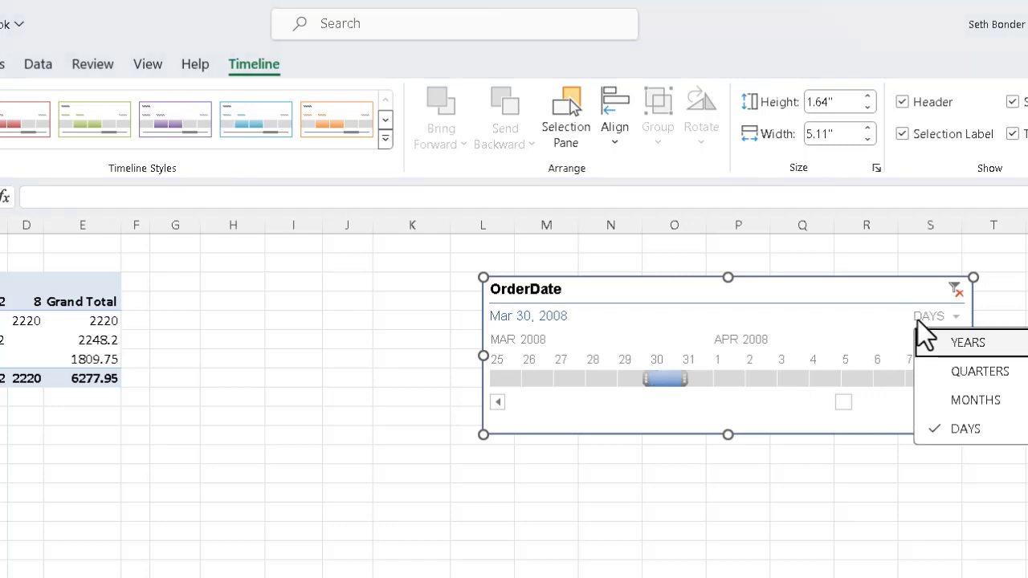
pyautogui.click(954, 401)
pyautogui.click(658, 374)
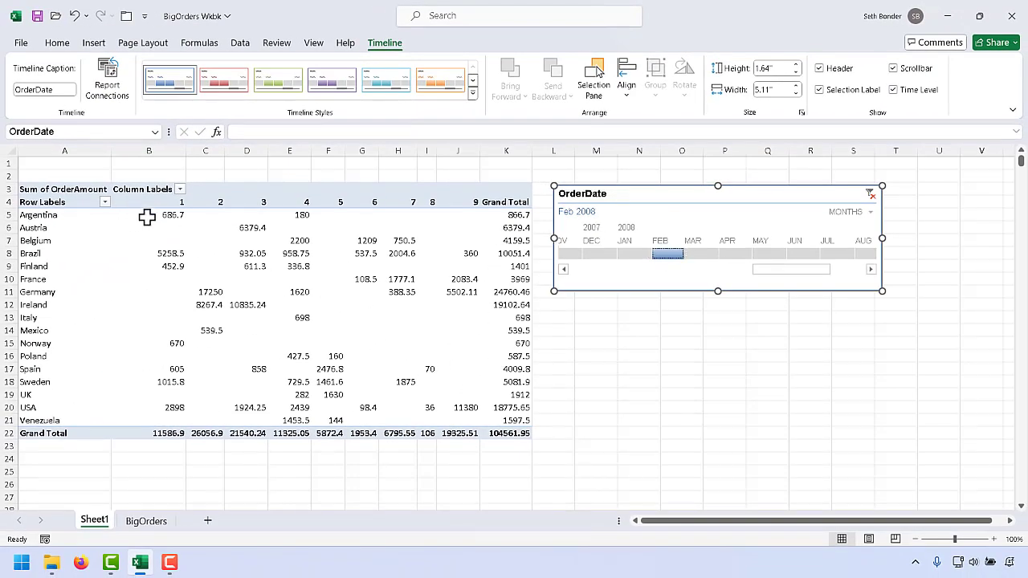
# Check pages 1 and 2 of the sheet's print preview for the PivotTable and timeline, and return to the worksheet.
pyautogui.click(21, 44)
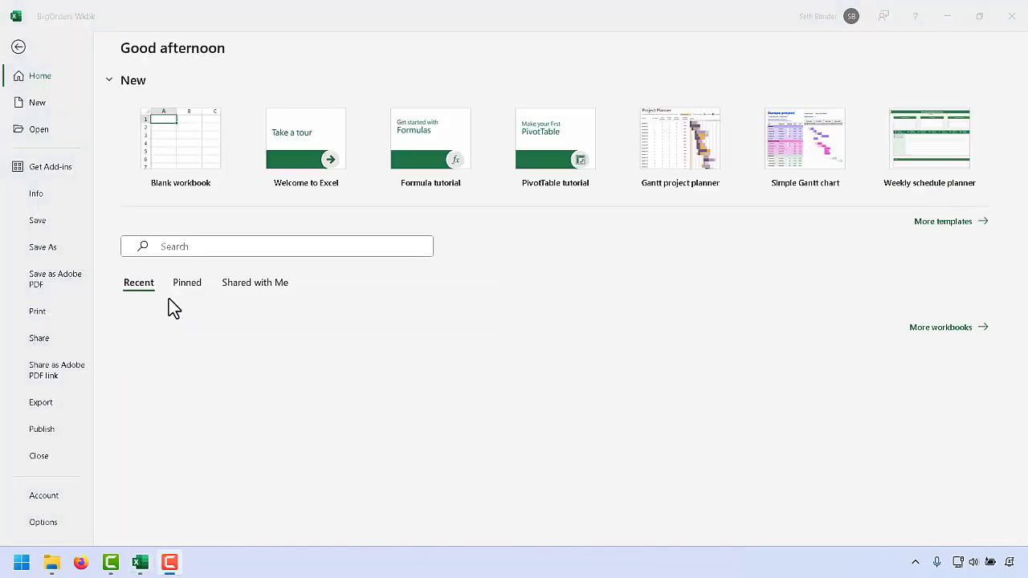
pyautogui.click(40, 312)
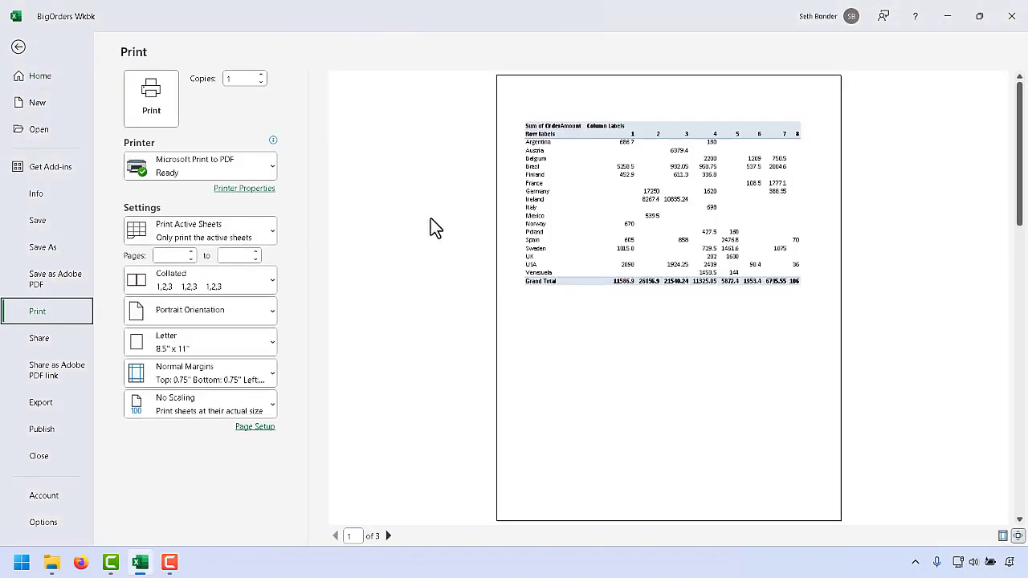
pyautogui.click(382, 540)
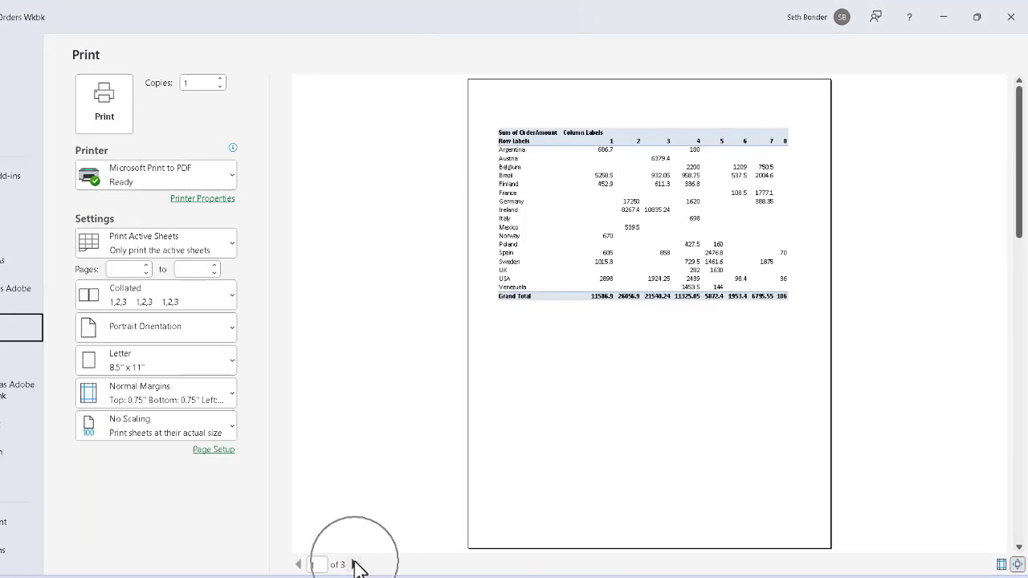
pyautogui.click(354, 564)
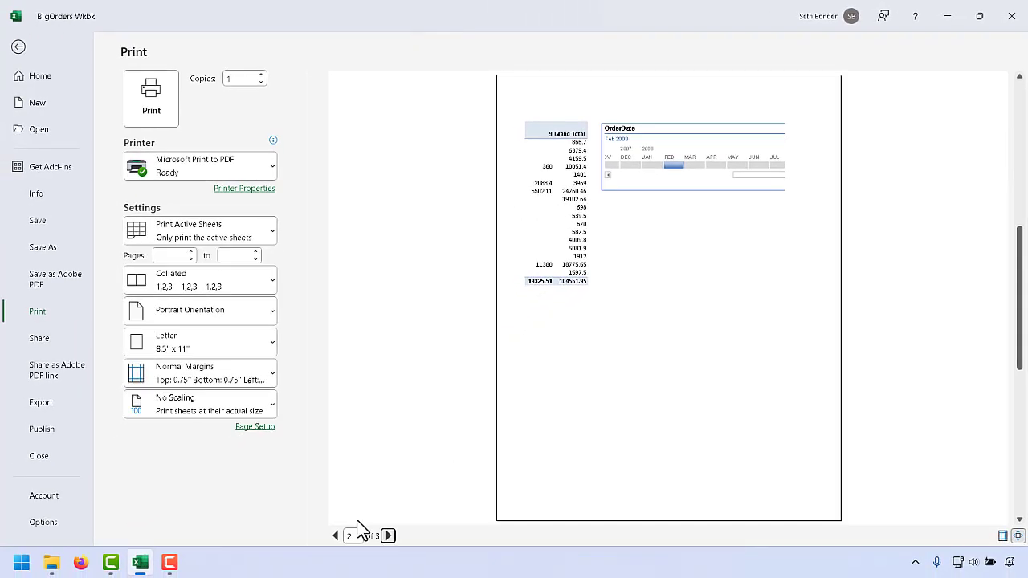
pyautogui.click(18, 49)
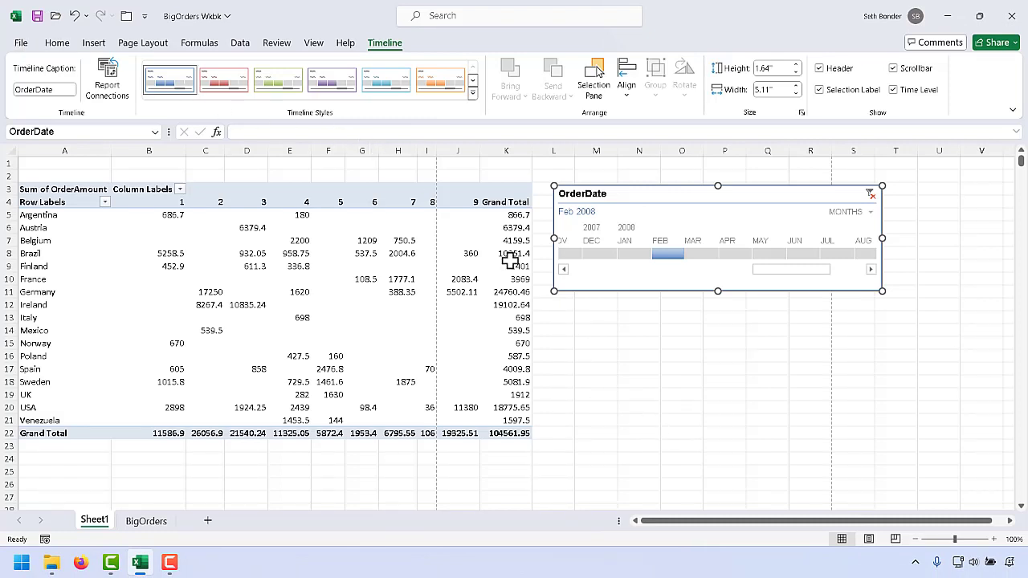
# Insert an EmployeeID slicer for the PivotTable and place it just below the OrderDate timeline.
pyautogui.click(302, 188)
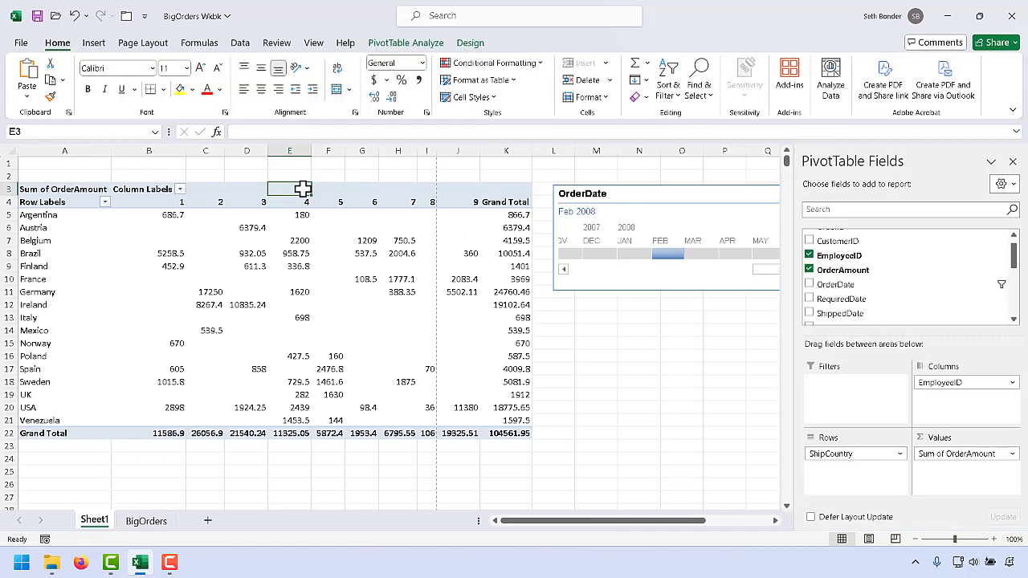
pyautogui.click(398, 46)
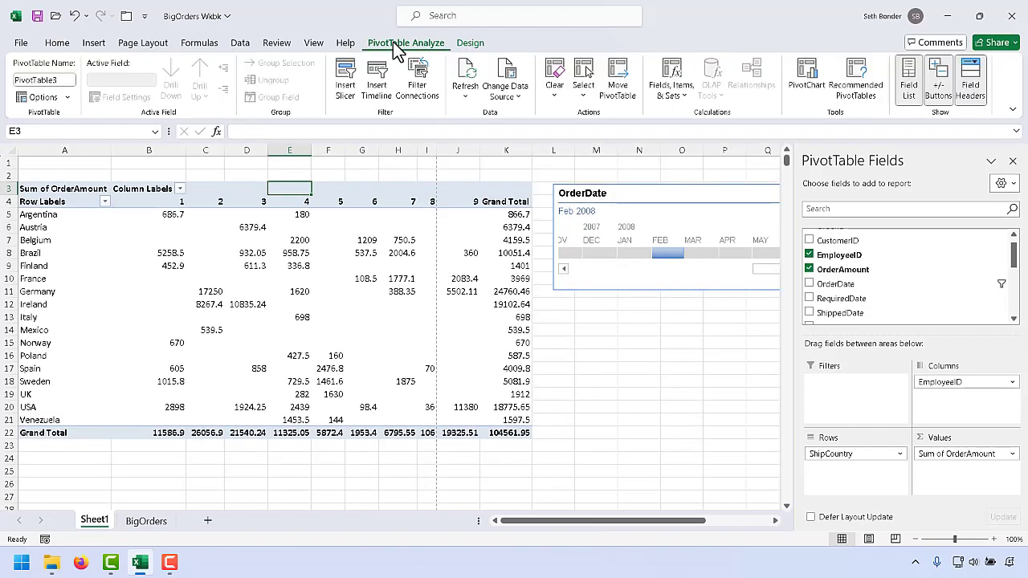
pyautogui.click(346, 74)
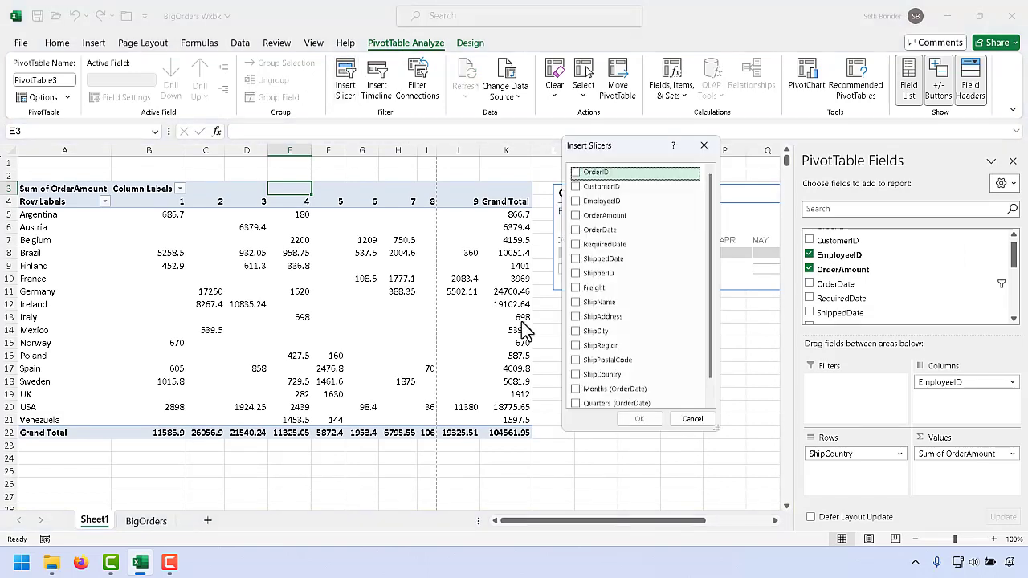
pyautogui.click(576, 203)
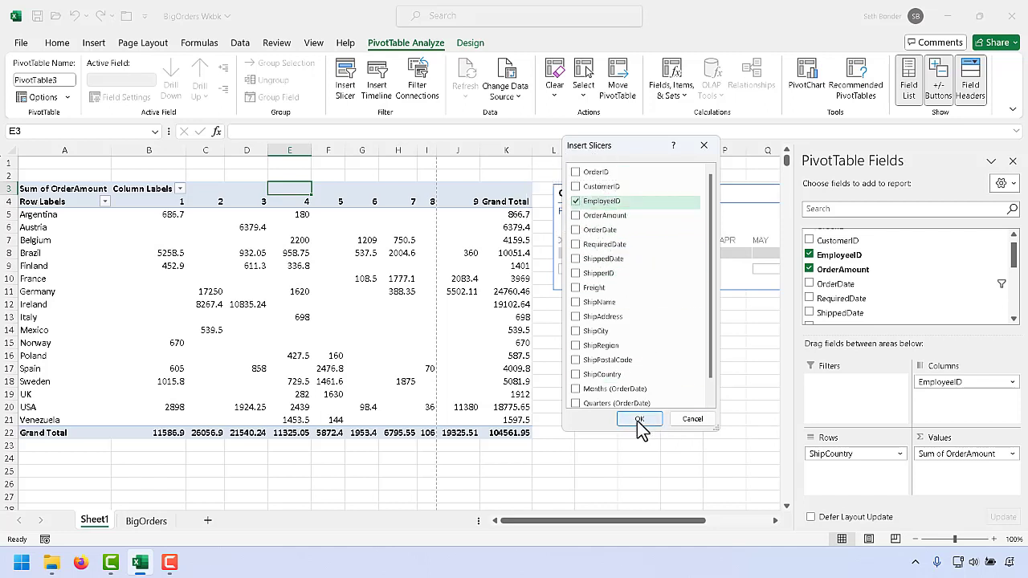
pyautogui.click(640, 421)
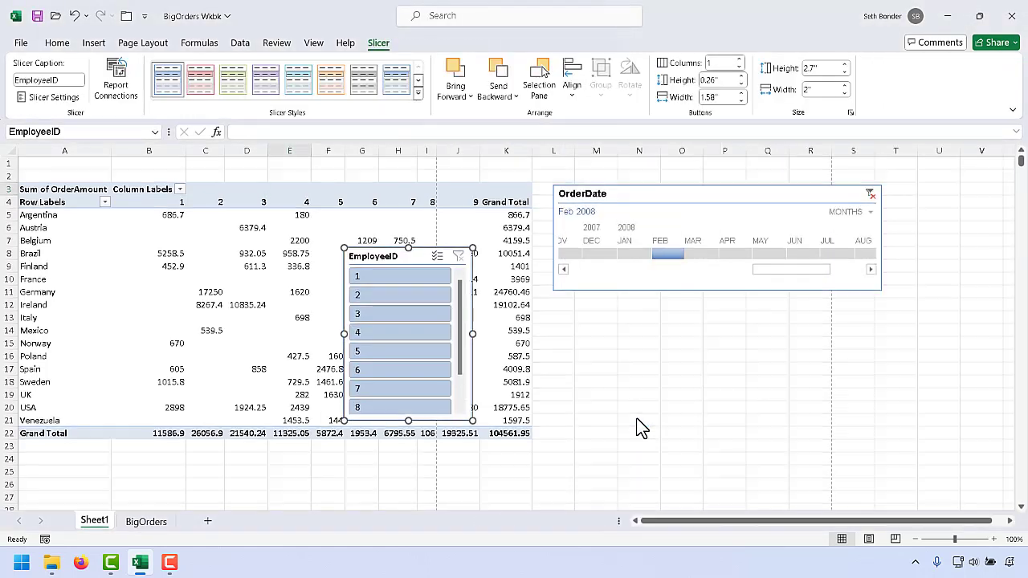
pyautogui.moveTo(385, 265); pyautogui.dragTo(610, 319)
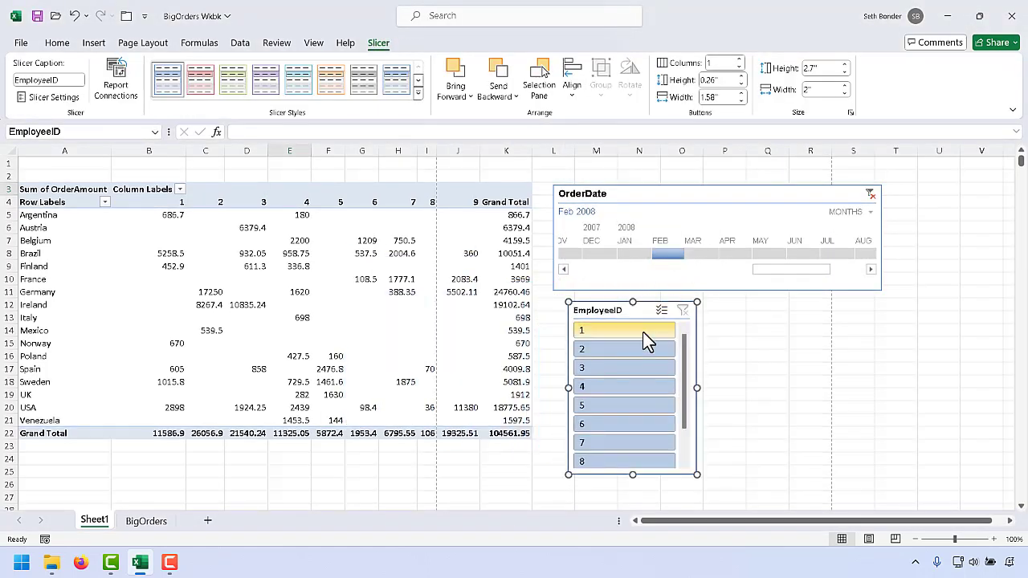
# Filter the PivotTable to employee 4 with the slicer, and clear both the EmployeeID and OrderDate filters.
pyautogui.click(608, 387)
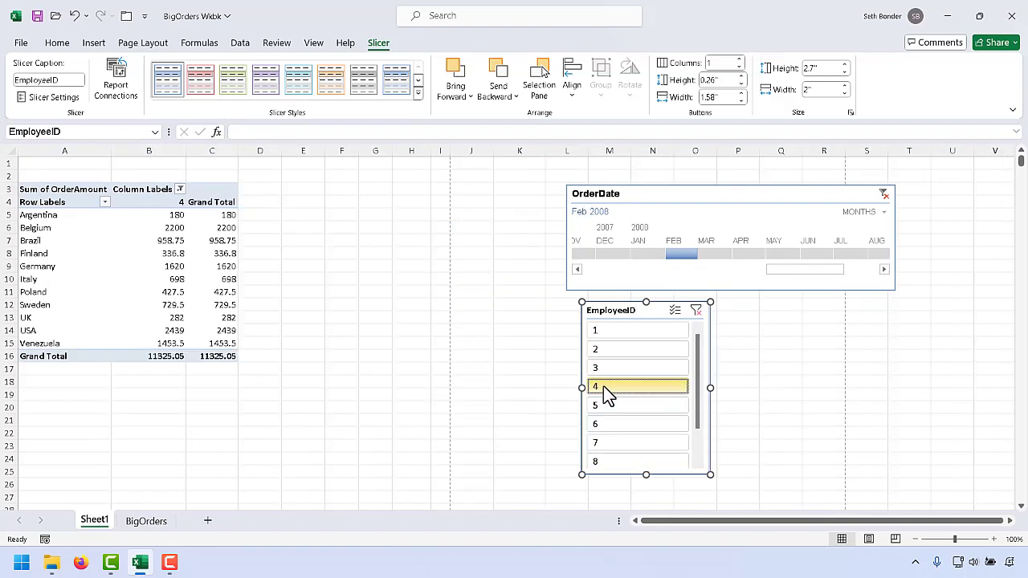
pyautogui.click(701, 312)
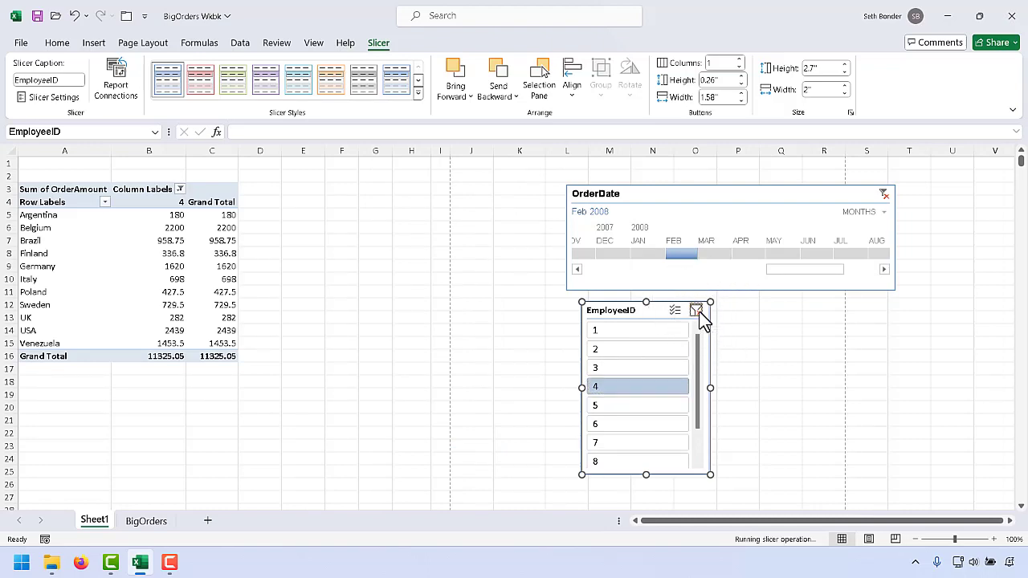
pyautogui.click(877, 196)
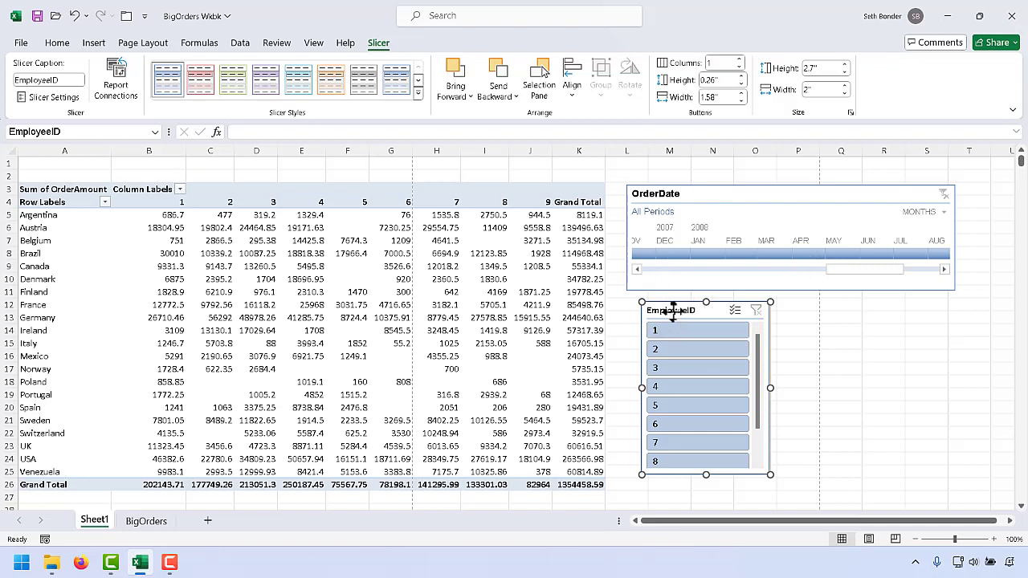
# Delete the EmployeeID slicer and the OrderDate timeline from the worksheet.
pyautogui.press('Delete')
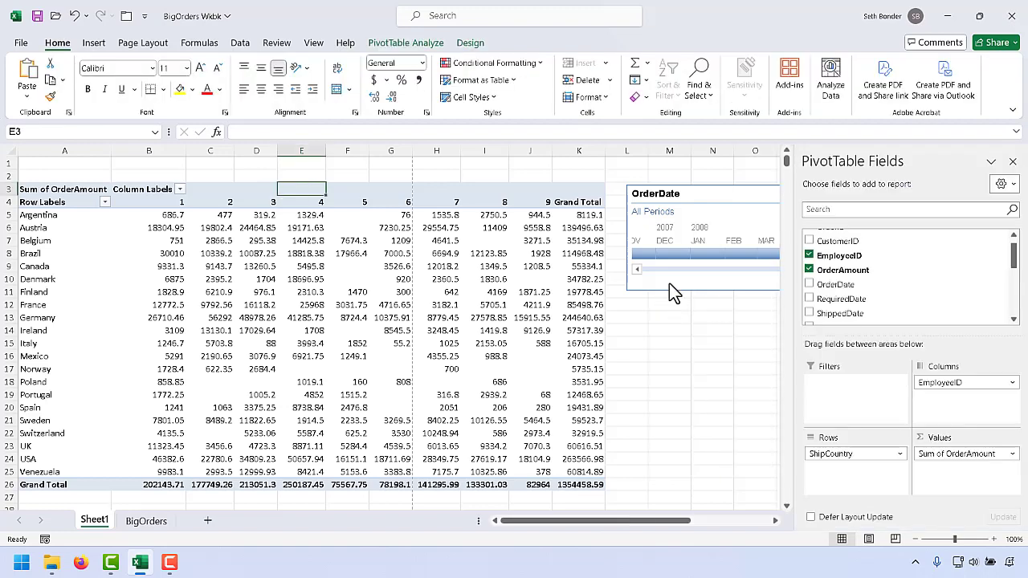
pyautogui.click(660, 195)
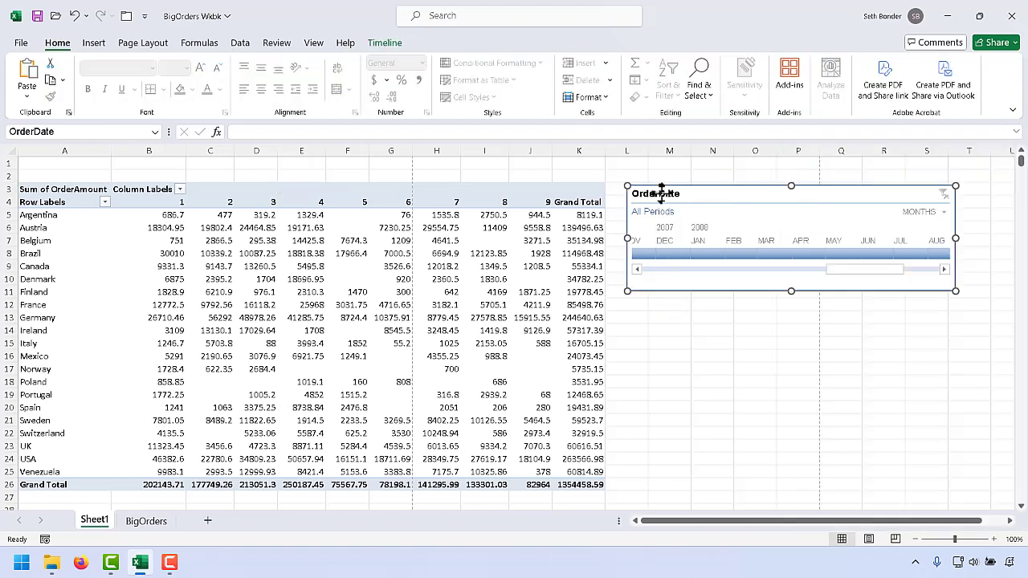
pyautogui.press('Delete')
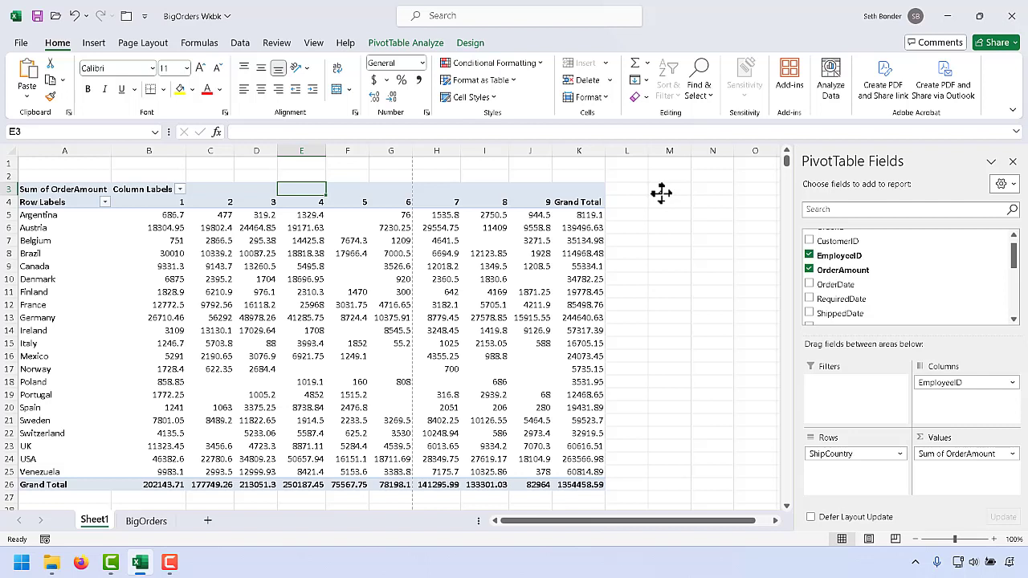